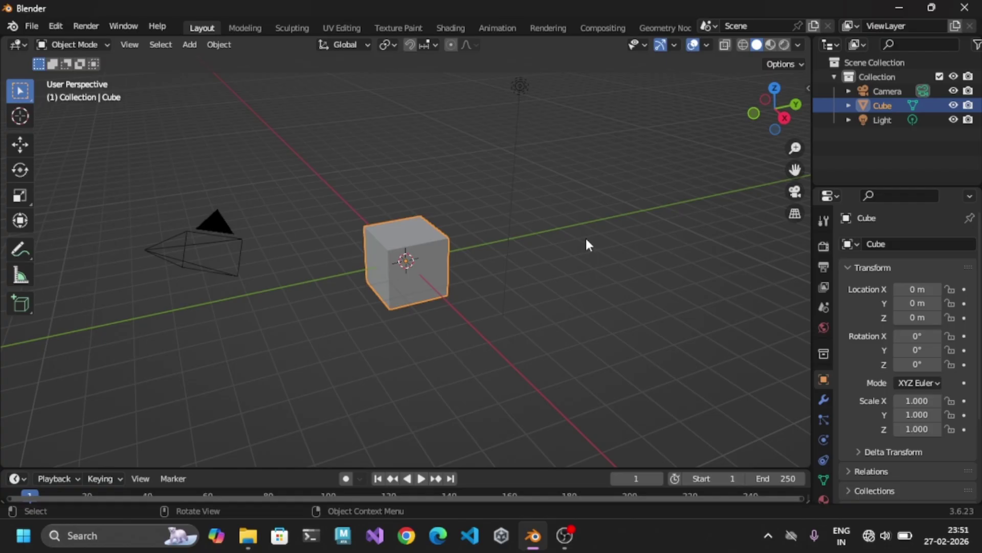
Add an Array modifier to the cube
{"action": "left_click", "coordinate": [824, 397]}
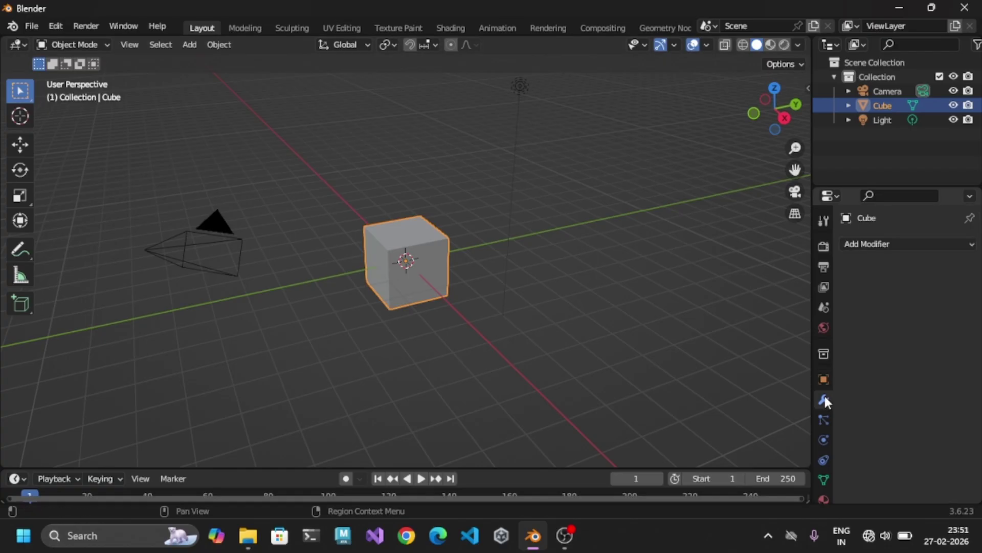
{"action": "left_click", "coordinate": [875, 243]}
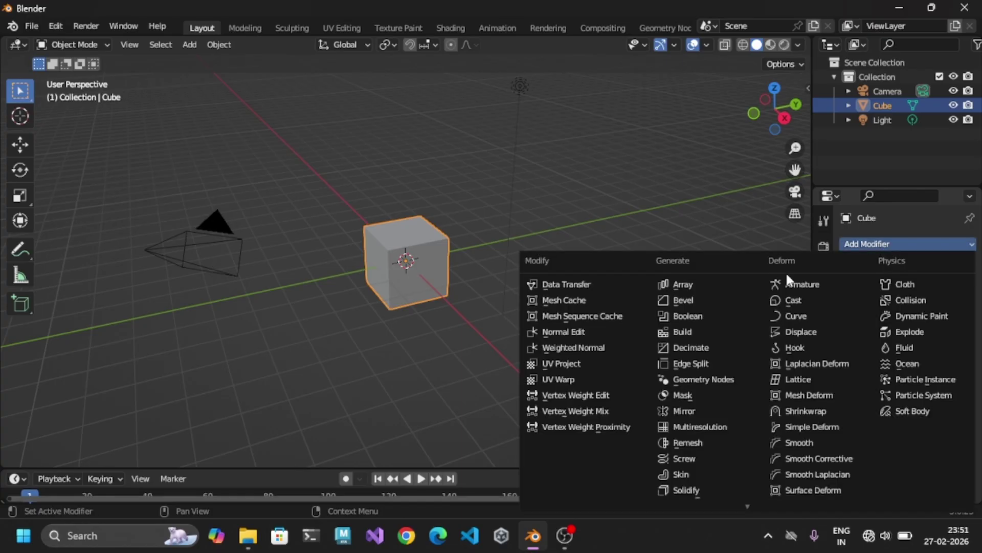
{"action": "left_click", "coordinate": [671, 282]}
{"action": "middle_click_drag", "start_coordinate": [670, 283], "coordinate": [610, 317]}
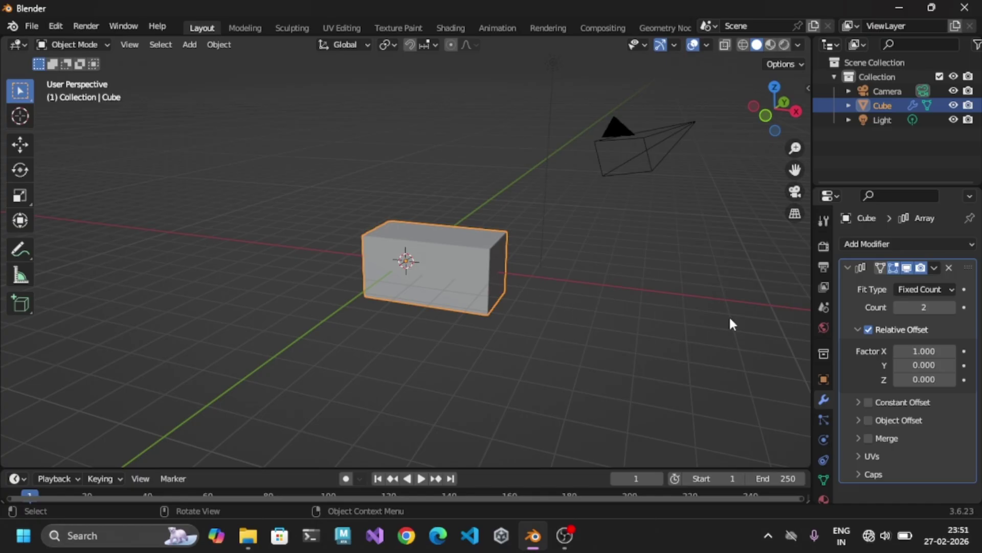
Set the array's count to 10 and its relative X offset factor to 1.4
{"action": "left_click", "coordinate": [952, 307]}
{"action": "left_click", "coordinate": [953, 307]}
{"action": "left_click", "coordinate": [952, 307]}
{"action": "left_click", "coordinate": [953, 307]}
{"action": "scroll", "coordinate": [614, 294], "scroll_direction": "down", "scroll_amount": 4}
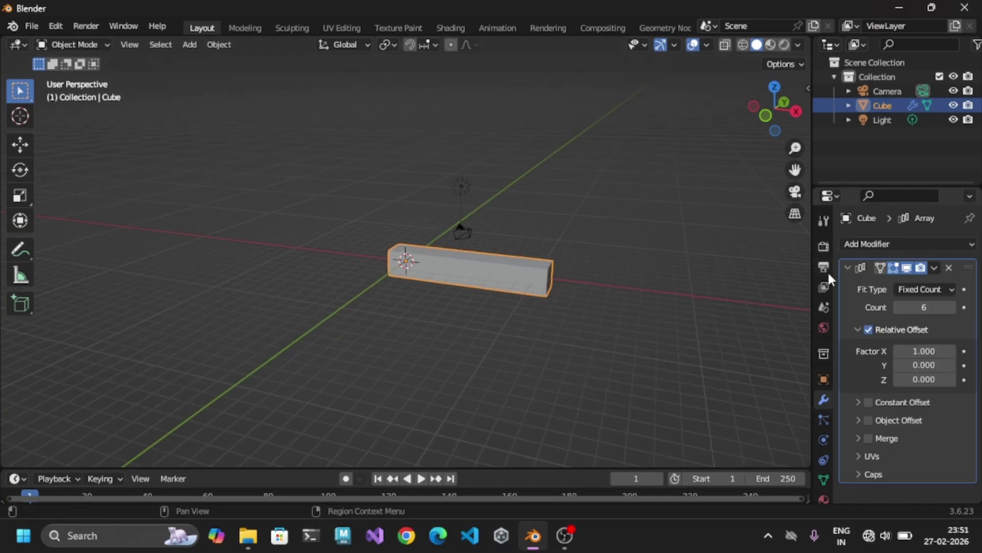
{"action": "left_click", "coordinate": [952, 308]}
{"action": "left_click", "coordinate": [952, 307]}
{"action": "left_click", "coordinate": [952, 307]}
{"action": "left_click", "coordinate": [952, 307]}
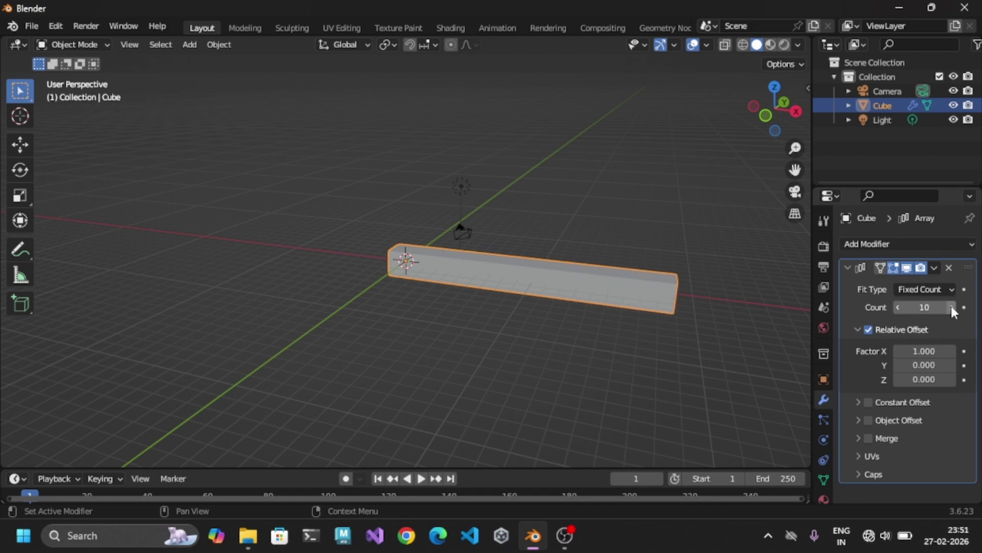
{"action": "mouse_move", "coordinate": [926, 352]}
{"action": "left_mouse_down"}
{"action": "mouse_move", "coordinate": [962, 352]}
{"action": "mouse_move", "coordinate": [941, 352]}
{"action": "left_mouse_up"}
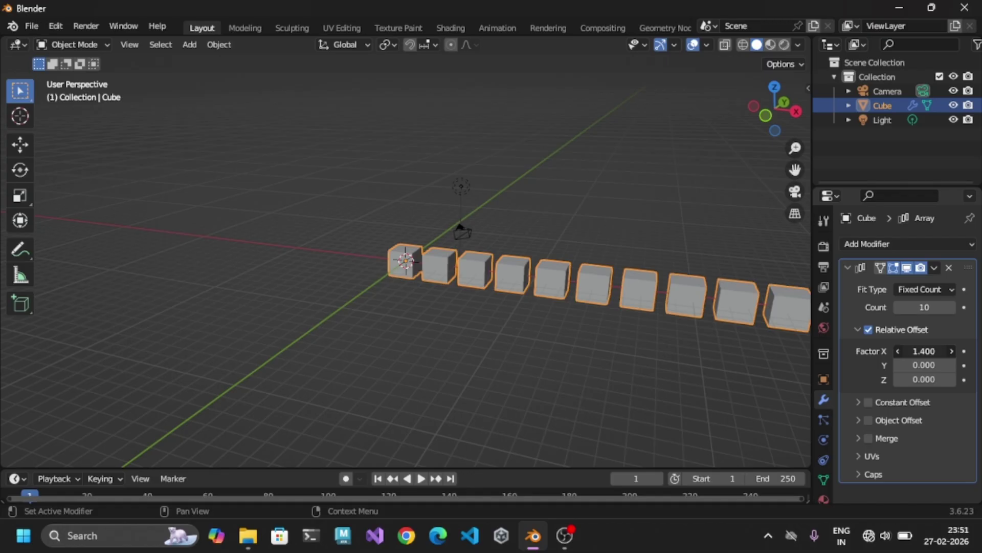
{"action": "middle_click_drag", "start_coordinate": [661, 346], "coordinate": [753, 346]}
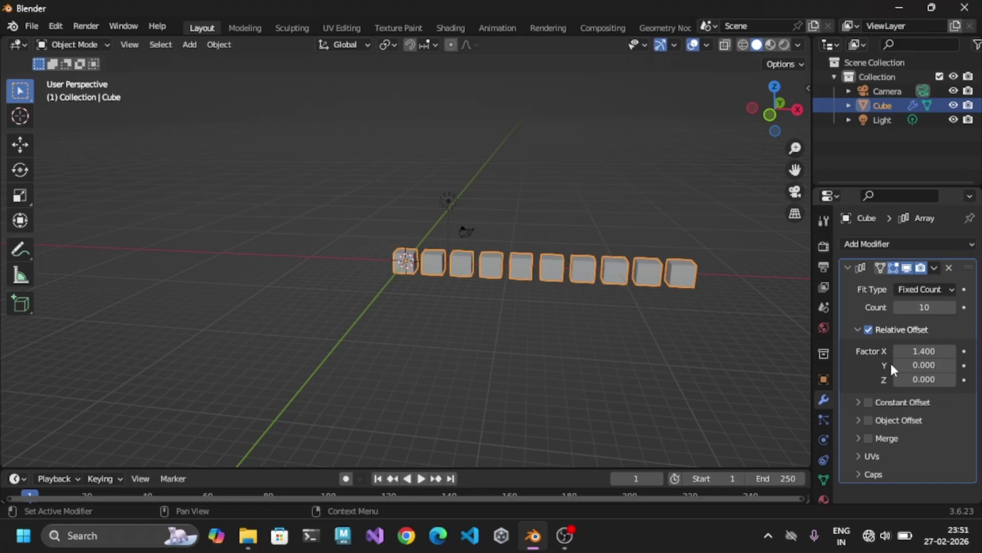
Try changing the array's relative Y and Z offset factors and undo the attempt
{"action": "left_click_drag", "start_coordinate": [895, 365], "coordinate": [929, 379]}
{"action": "key", "text": "ctrl+z"}
{"action": "key", "text": "ctrl+z"}
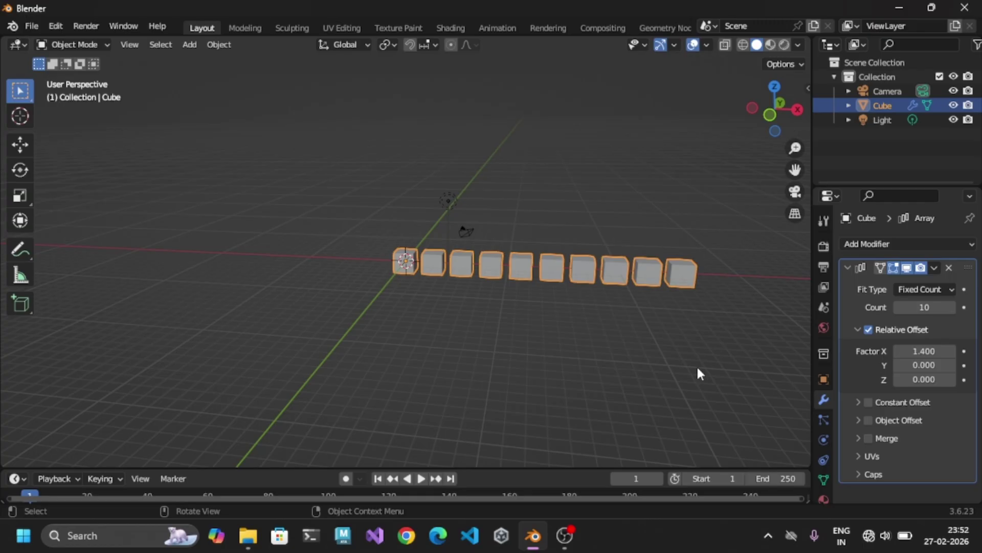
Undo the array's X offset and count changes and the addition of the Array modifier
{"action": "key", "text": "ctrl+z"}
{"action": "key", "text": "ctrl+z"}
{"action": "key", "text": "ctrl+z"}
{"action": "key", "text": "ctrl+z"}
{"action": "key", "text": "ctrl+z"}
{"action": "key", "text": "ctrl+z"}
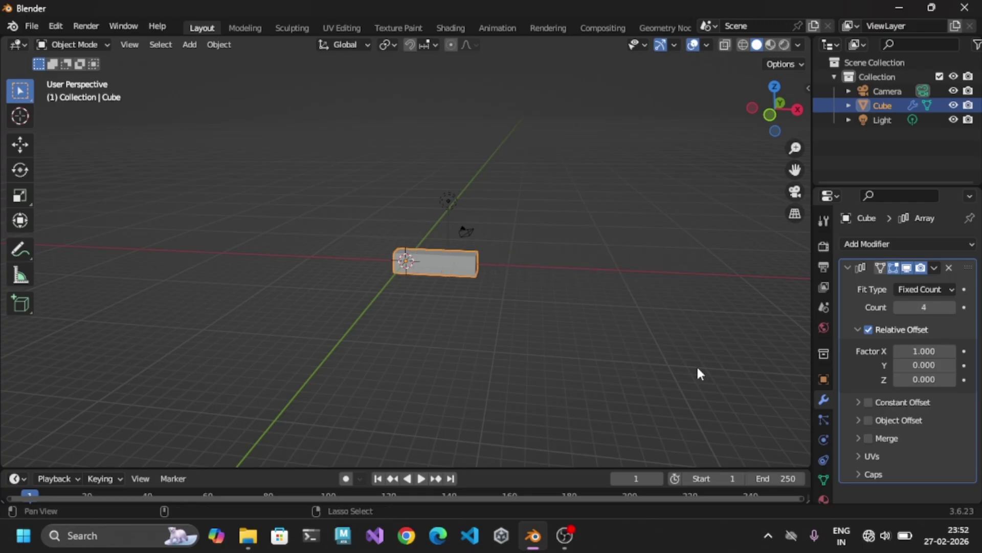
{"action": "key", "text": "ctrl+z"}
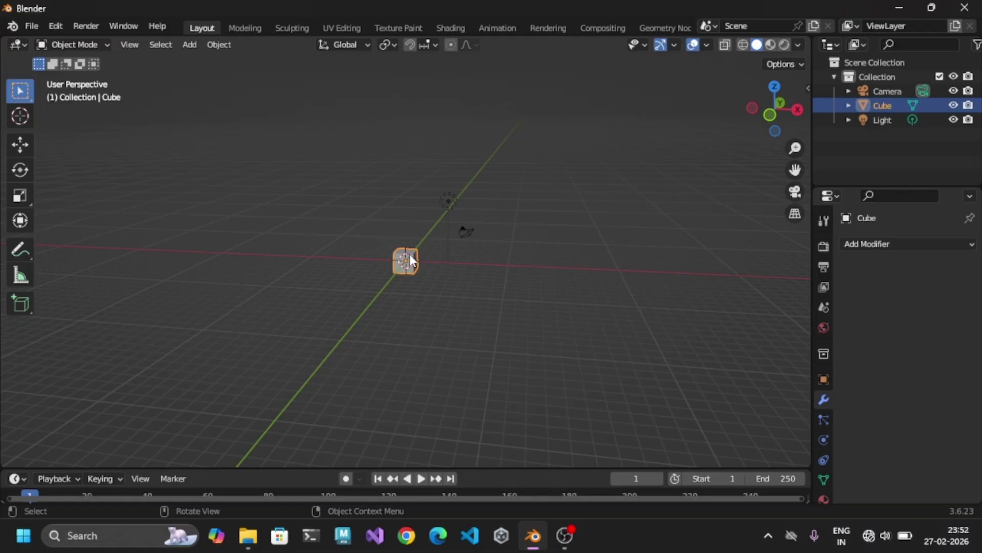
Add a Subdivision Surface modifier to the cube
{"action": "scroll", "coordinate": [410, 255], "scroll_direction": "up", "scroll_amount": 5}
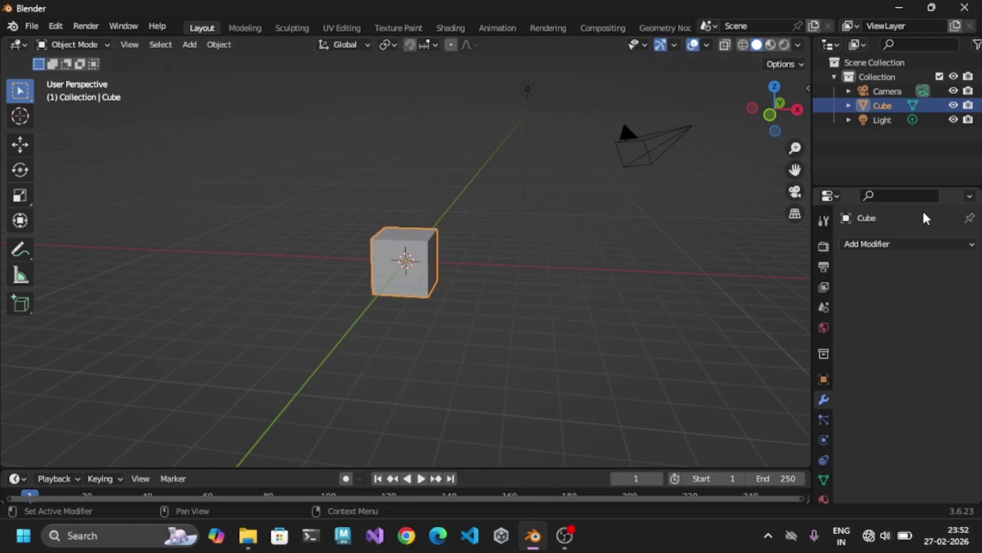
{"action": "left_click", "coordinate": [898, 243]}
{"action": "scroll", "coordinate": [737, 507], "scroll_direction": "down", "scroll_amount": 3}
{"action": "left_click", "coordinate": [703, 435]}
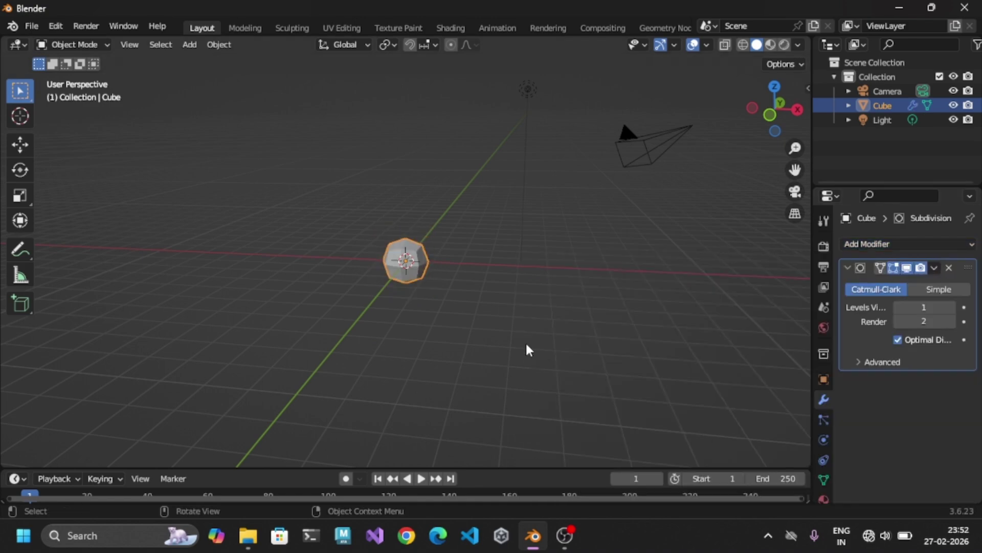
{"action": "scroll", "coordinate": [405, 263], "scroll_direction": "up", "scroll_amount": 2}
{"action": "scroll", "coordinate": [406, 263], "scroll_direction": "down", "scroll_amount": 2}
{"action": "scroll", "coordinate": [404, 263], "scroll_direction": "up", "scroll_amount": 3}
{"action": "scroll", "coordinate": [403, 262], "scroll_direction": "up", "scroll_amount": 1}
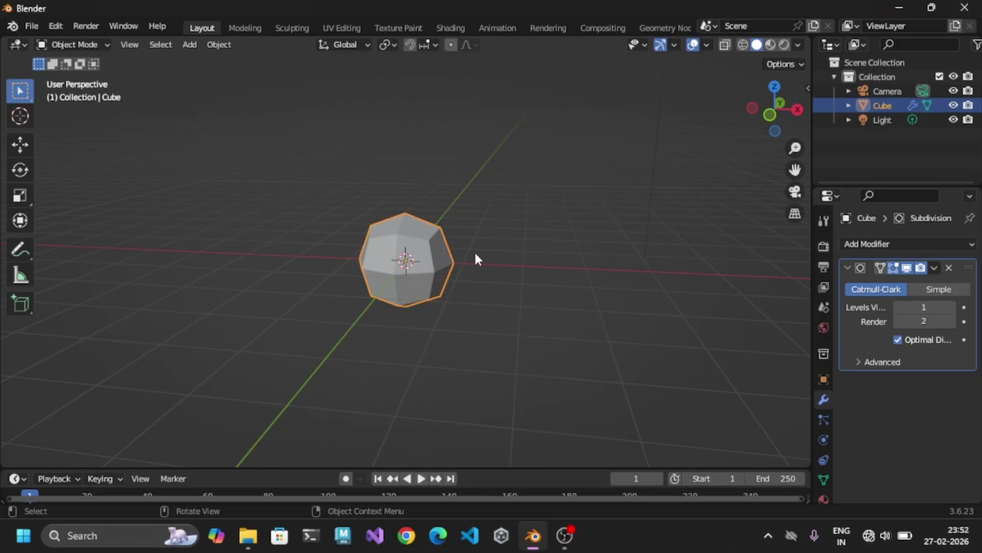
Enter Edit Mode on the subdivided cube and select one of its side faces in face selection mode
{"action": "key", "text": "Tab"}
{"action": "middle_click_drag", "start_coordinate": [496, 266], "coordinate": [552, 239]}
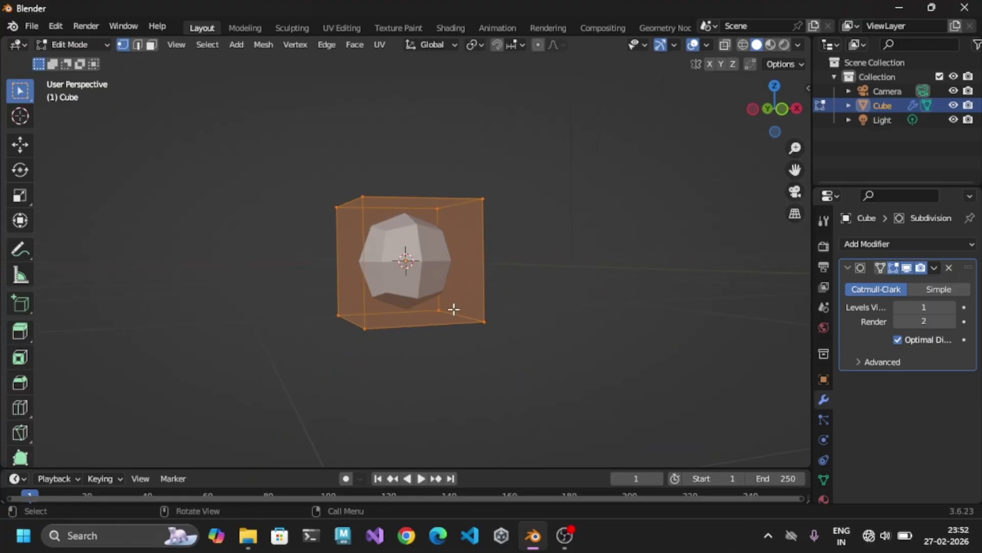
{"action": "middle_click_drag", "start_coordinate": [557, 297], "coordinate": [401, 296]}
{"action": "left_click", "coordinate": [573, 286]}
{"action": "middle_click_drag", "start_coordinate": [440, 313], "coordinate": [371, 324]}
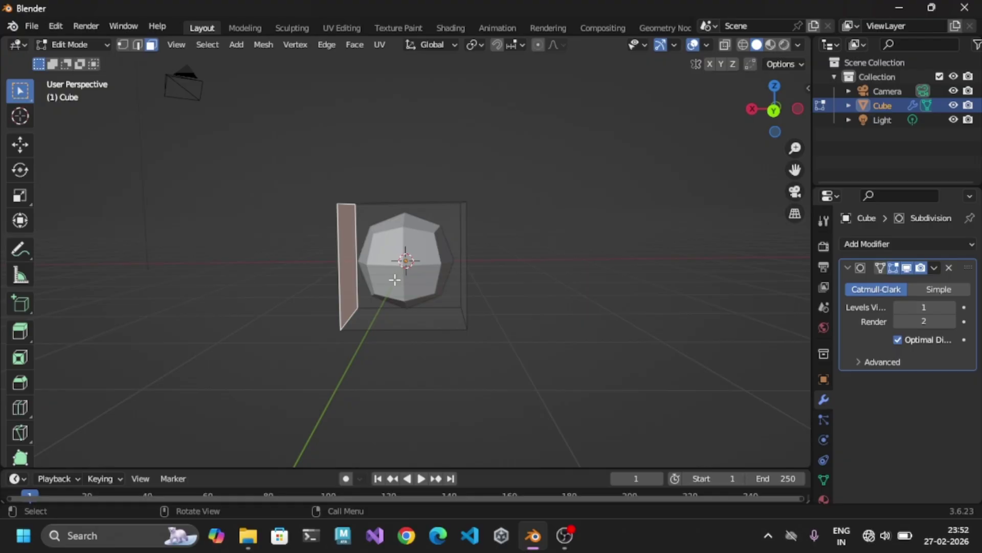
Set the Subdivision modifier's viewport levels to 6 and leave Edit Mode
{"action": "left_click", "coordinate": [953, 307]}
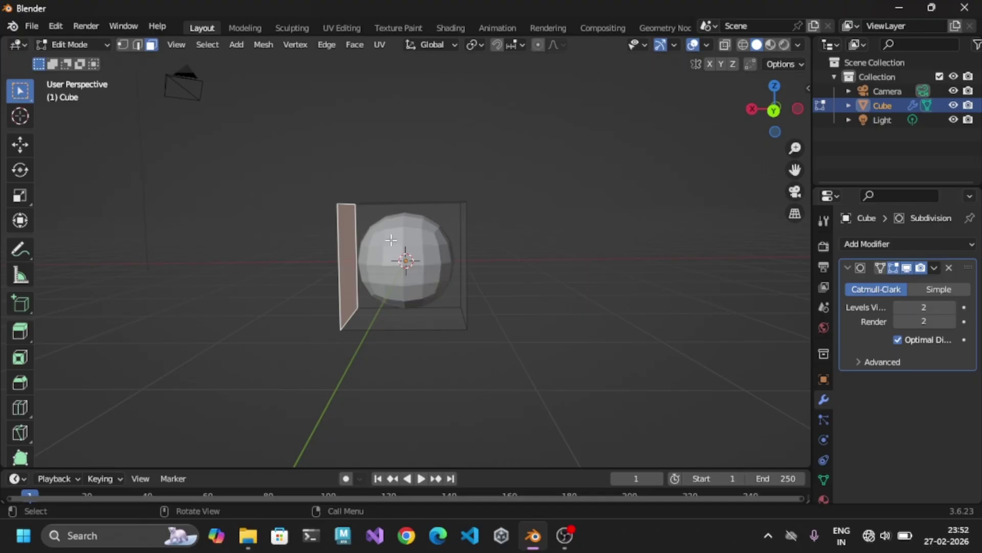
{"action": "left_click", "coordinate": [951, 308]}
{"action": "left_click", "coordinate": [952, 308]}
{"action": "left_click", "coordinate": [952, 307]}
{"action": "left_click", "coordinate": [952, 307]}
{"action": "middle_click_drag", "start_coordinate": [600, 309], "coordinate": [173, 327]}
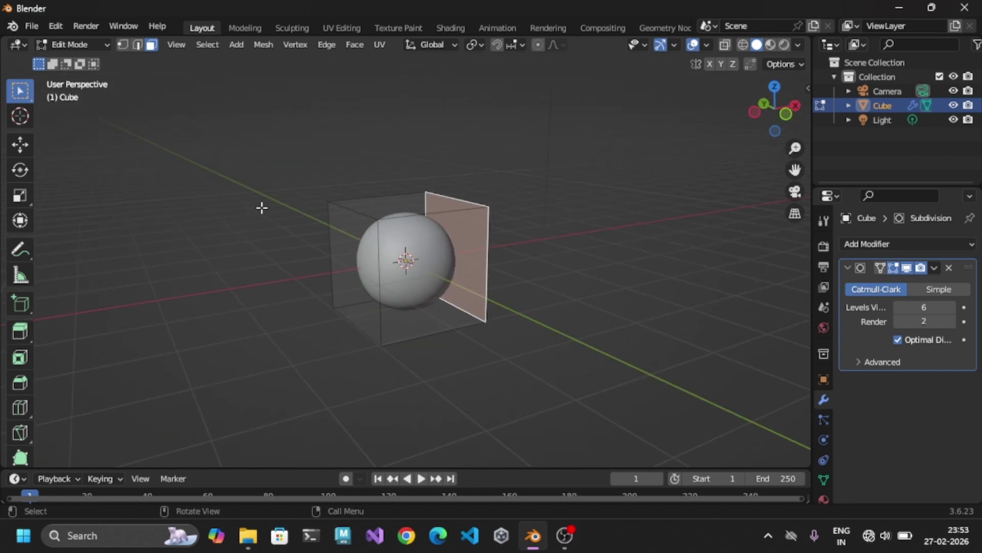
{"action": "key", "text": "Tab"}
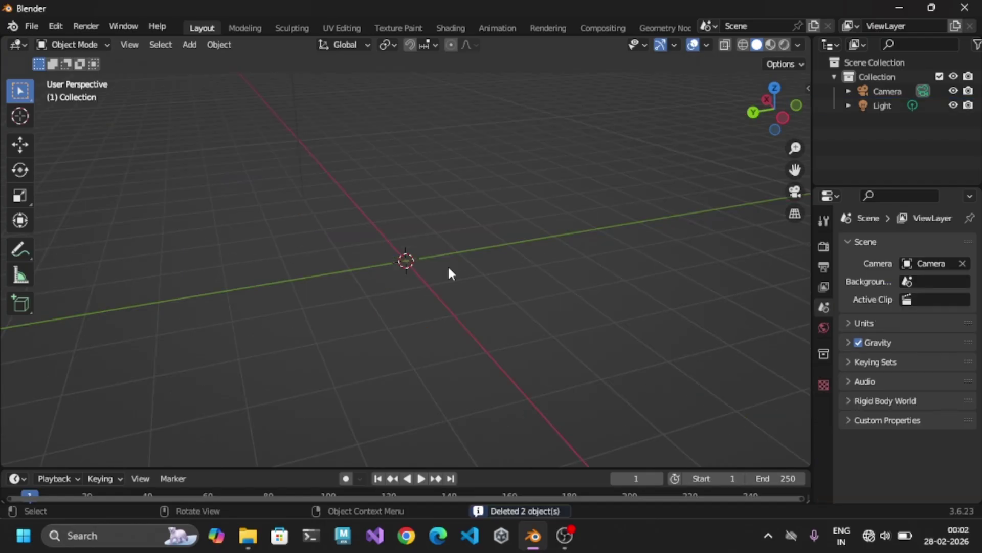
Add a cylinder mesh at the origin and increase its vertex count to make it rounder
{"action": "key", "text": "shift+a"}
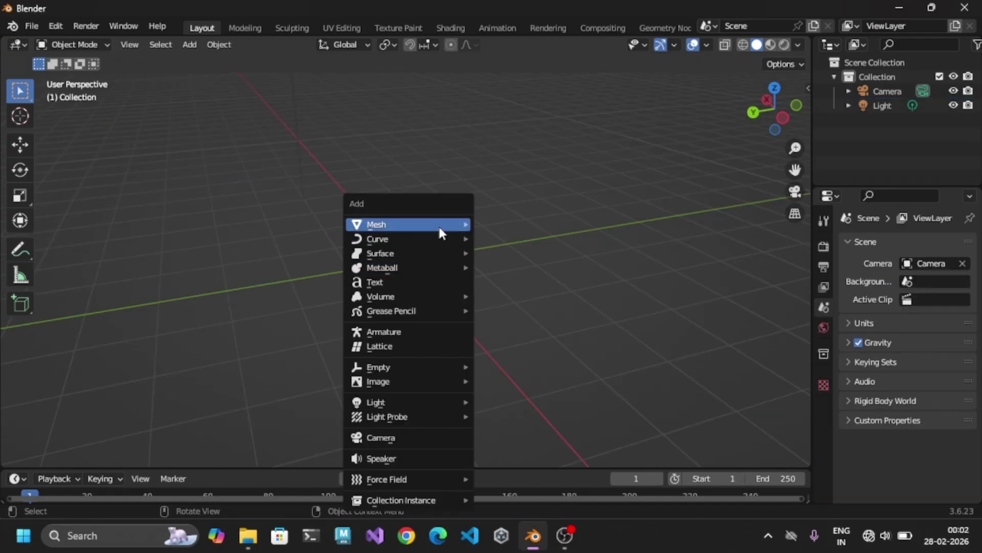
{"action": "mouse_move", "coordinate": [438, 226]}
{"action": "left_click", "coordinate": [535, 300]}
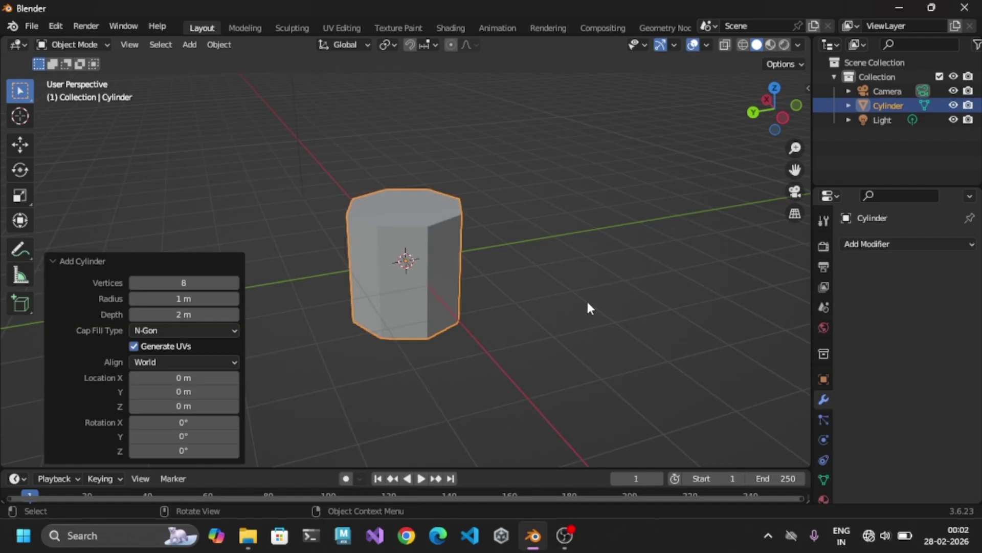
{"action": "left_click_drag", "start_coordinate": [182, 285], "coordinate": [454, 282]}
{"action": "left_click", "coordinate": [188, 283]}
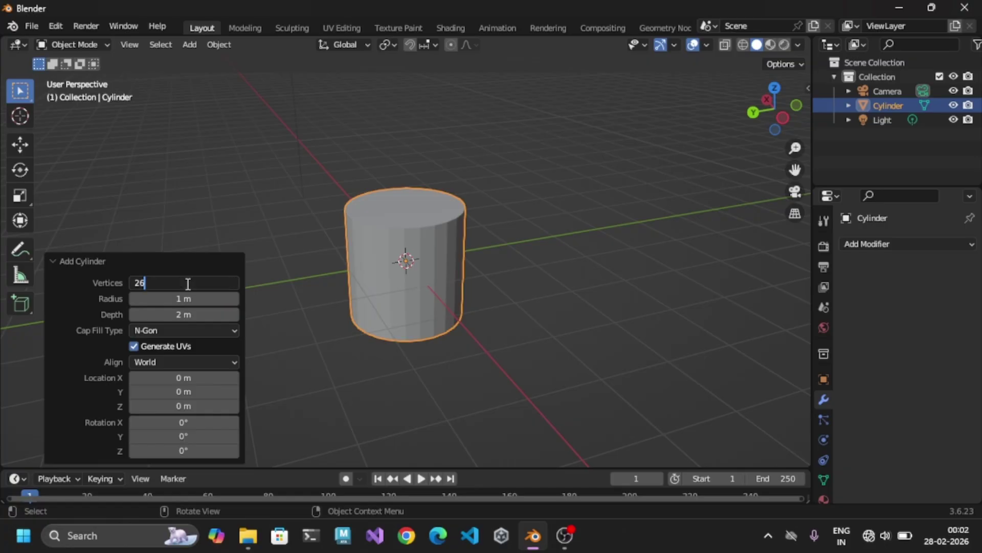
{"action": "type", "text": "3"}
{"action": "key", "text": "Return"}
{"action": "left_click", "coordinate": [531, 257]}
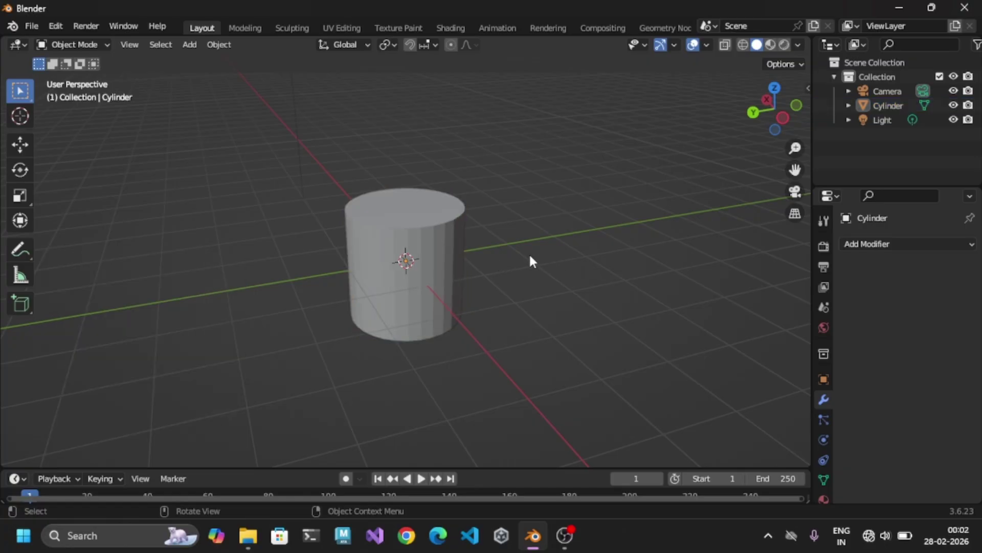
Flatten the cylinder into a disc by scaling it along Z by about 0.296 and again by about 0.775
{"action": "left_click", "coordinate": [401, 246]}
{"action": "key", "text": "s"}
{"action": "key", "text": "z"}
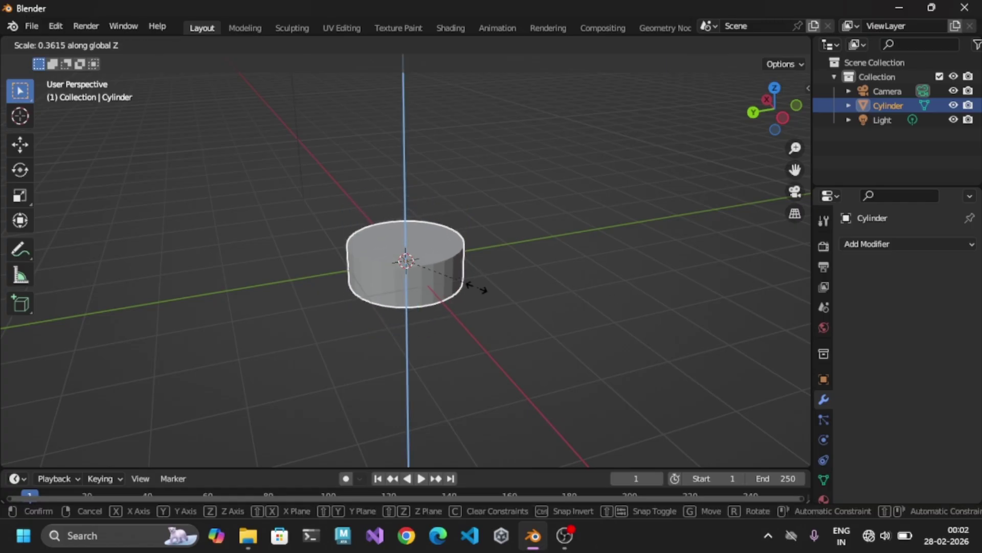
{"action": "left_click", "coordinate": [466, 292]}
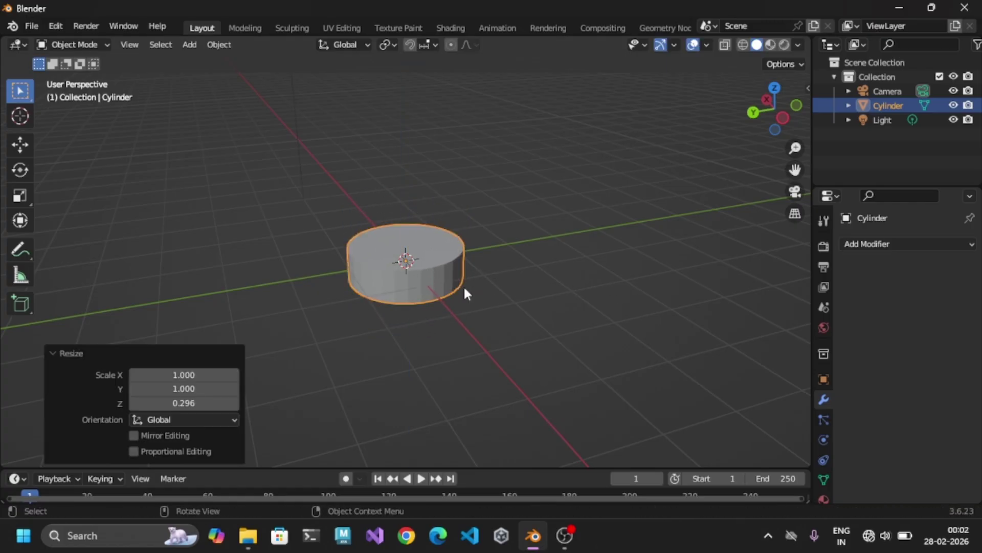
{"action": "key", "text": "s"}
{"action": "key", "text": "z"}
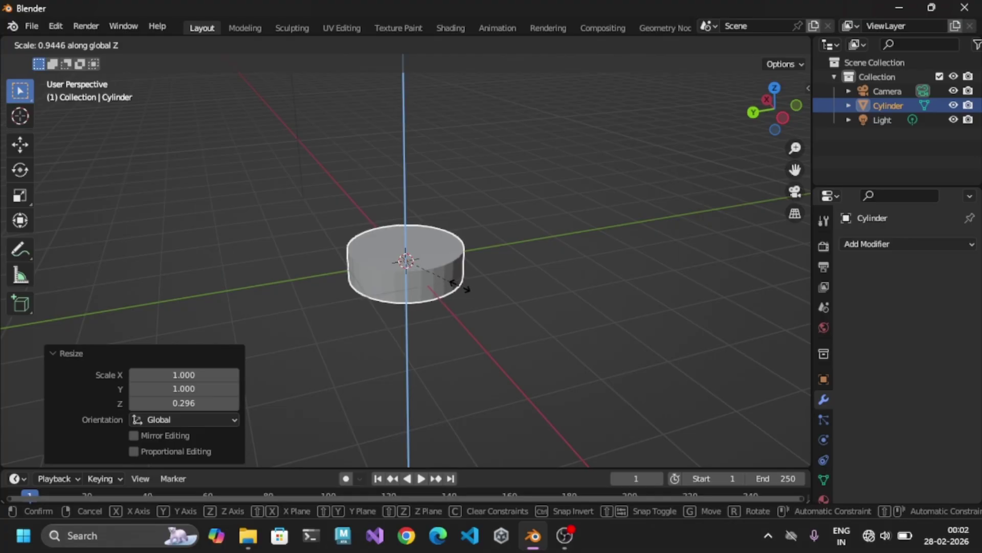
{"action": "left_click", "coordinate": [460, 285]}
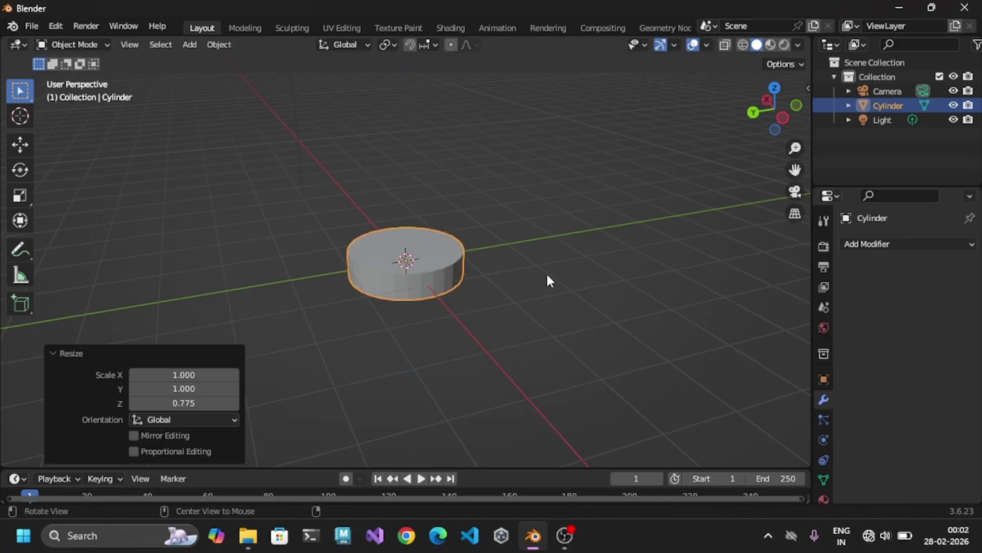
Enter Edit Mode on the cylinder with face selection and select its top face
{"action": "key", "text": "Tab"}
{"action": "left_click", "coordinate": [151, 44]}
{"action": "left_click", "coordinate": [449, 243]}
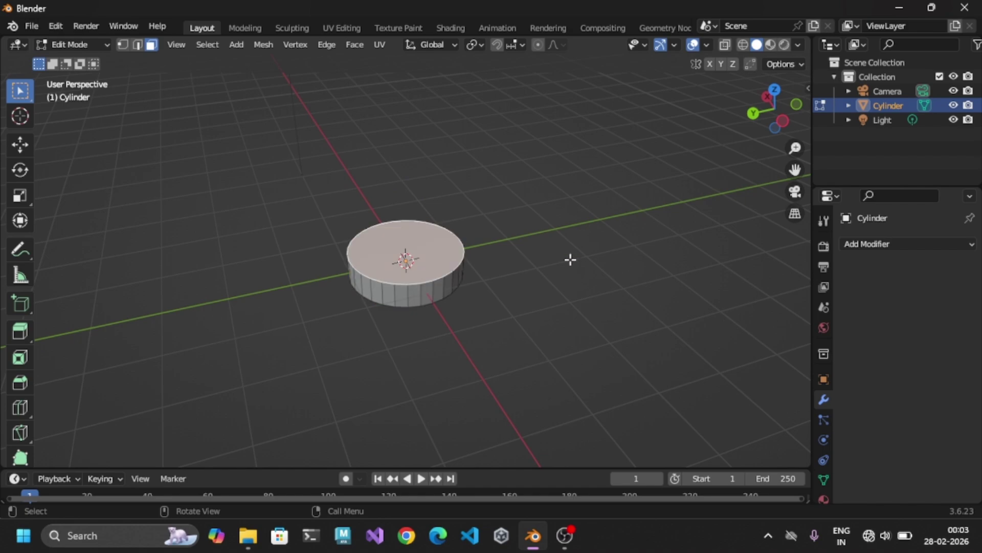
{"action": "key", "text": "s"}
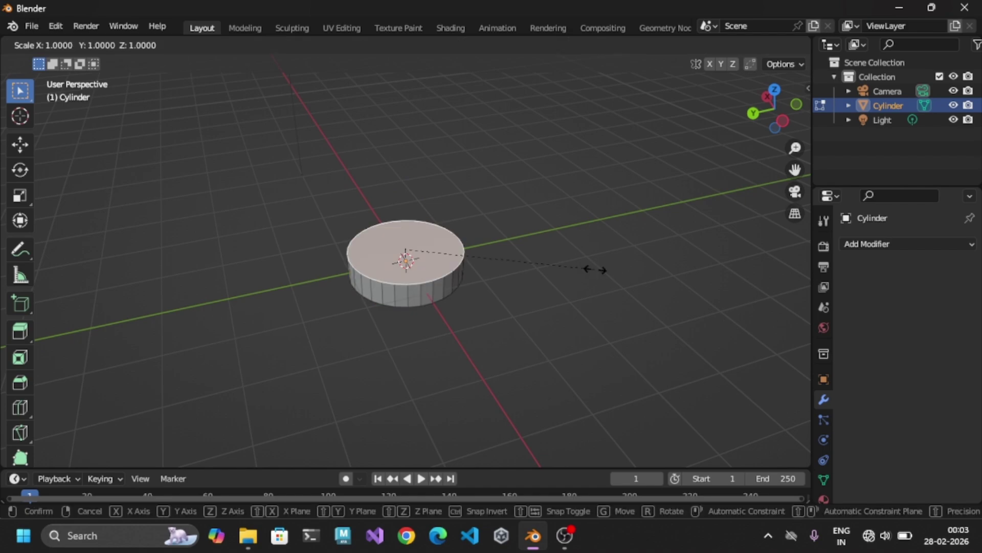
{"action": "left_click", "coordinate": [595, 269]}
Extrude the top face up about 0.147 m and scale the new face to about 0.636
{"action": "key", "text": "e"}
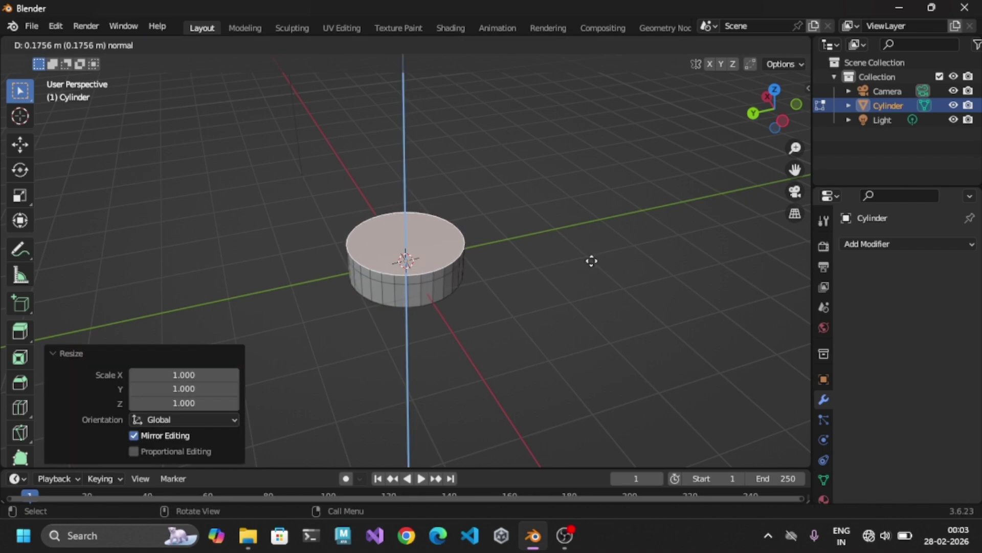
{"action": "left_click", "coordinate": [591, 261]}
{"action": "key", "text": "s"}
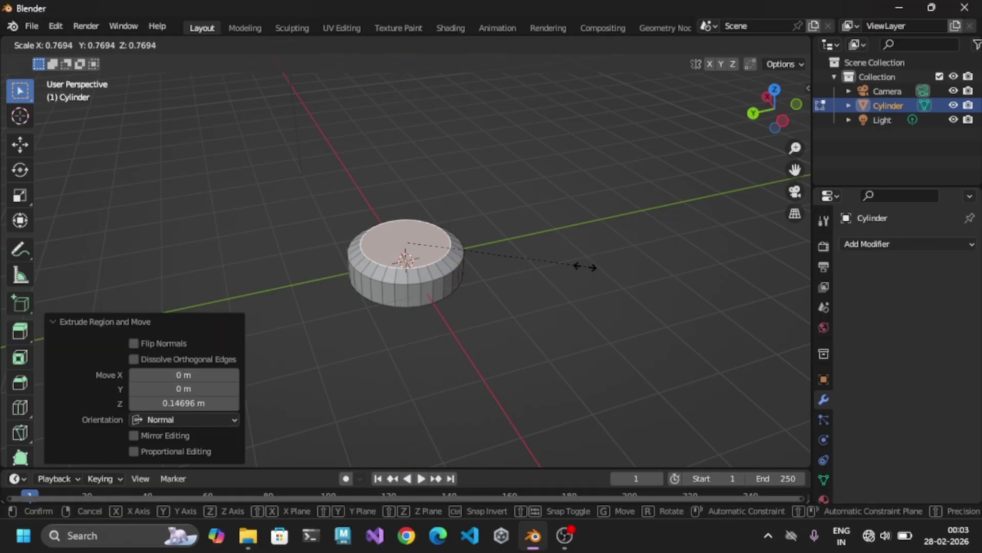
{"action": "left_click", "coordinate": [554, 265]}
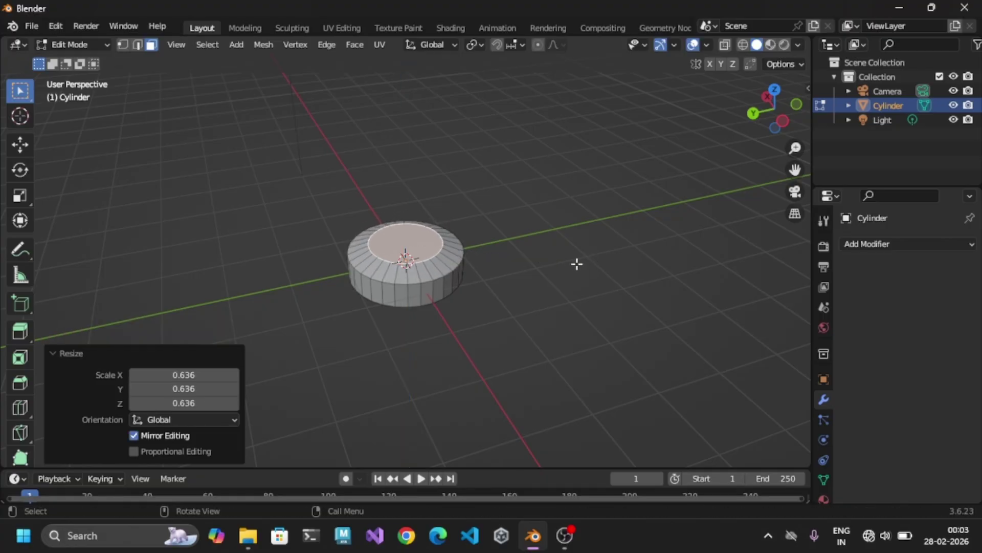
Lower the inner top face about 0.102 m along Z and extrude it about 0.267 m down into the cylinder
{"action": "key", "text": "g"}
{"action": "key", "text": "z"}
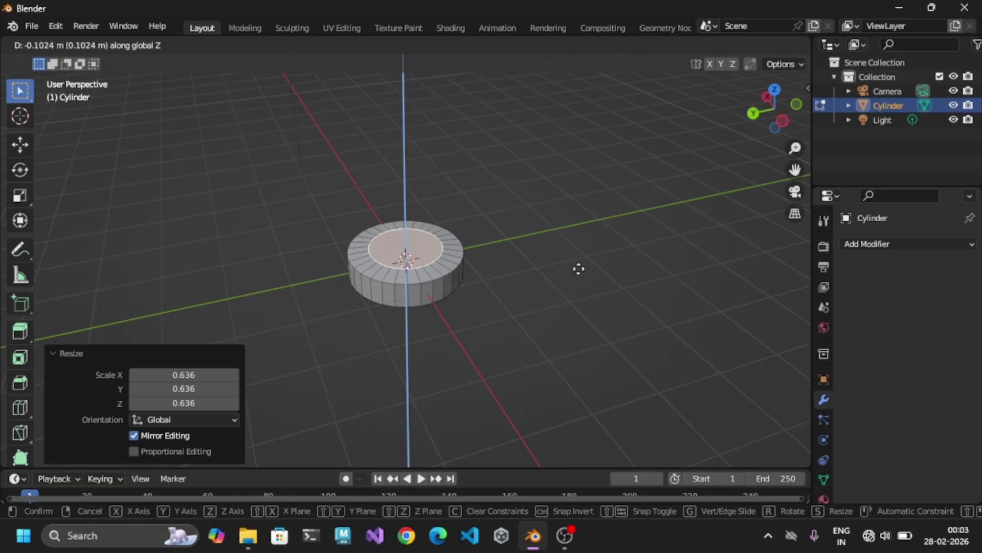
{"action": "left_click", "coordinate": [579, 269]}
{"action": "key", "text": "e"}
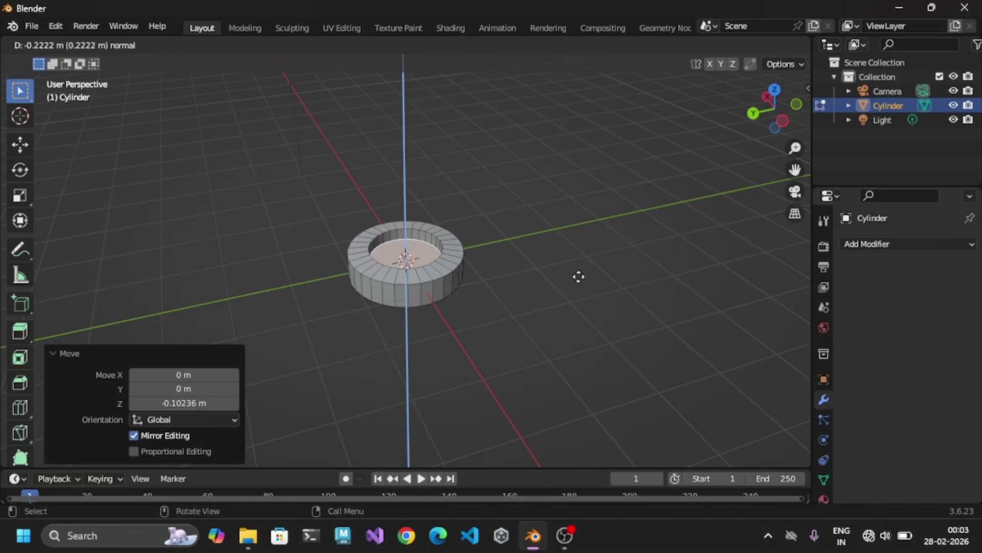
{"action": "left_click", "coordinate": [579, 276]}
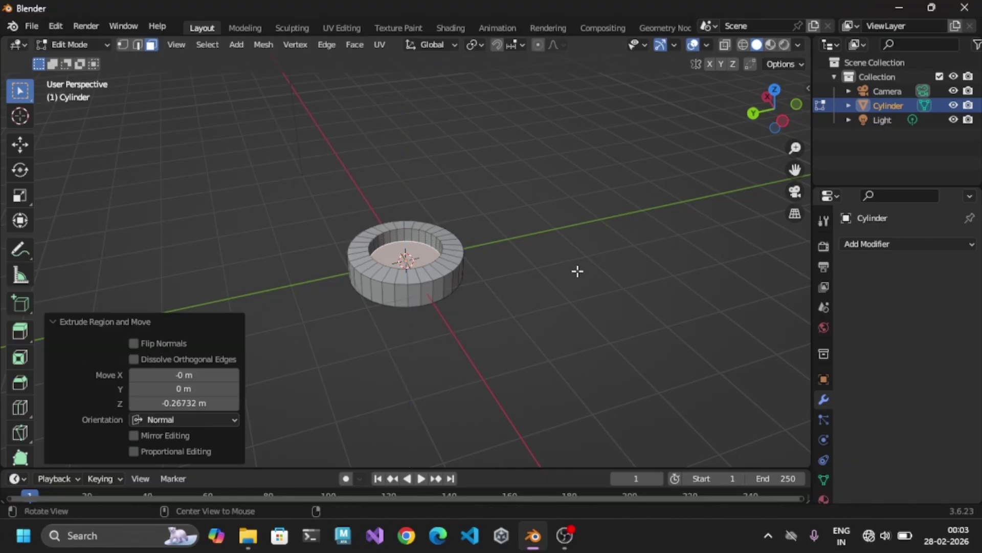
{"action": "middle_click_drag", "start_coordinate": [577, 269], "coordinate": [552, 253]}
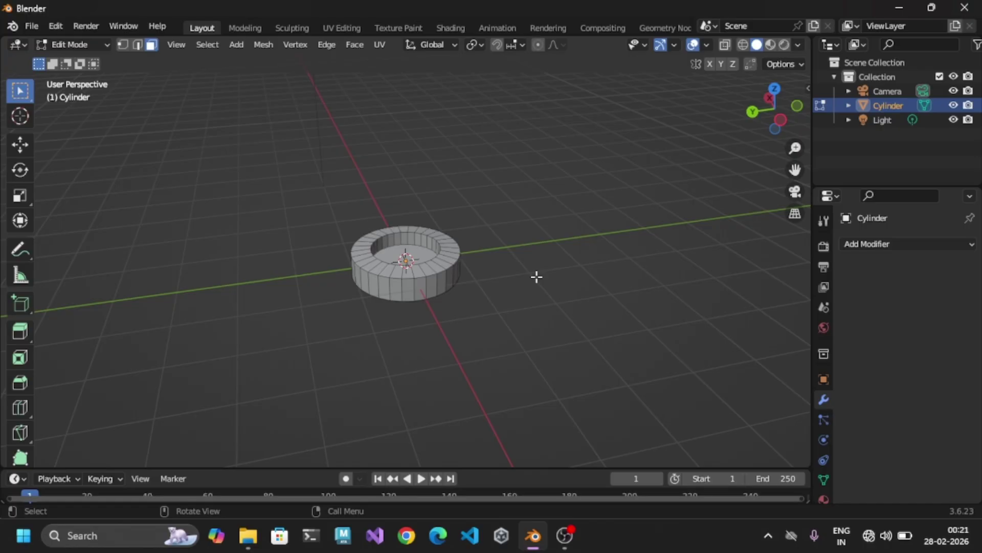
Add an 8-vertex cylinder to the mesh, scale it to about 0.603 and raise it about 1.6 m above the ring
{"action": "key", "text": "shift+a"}
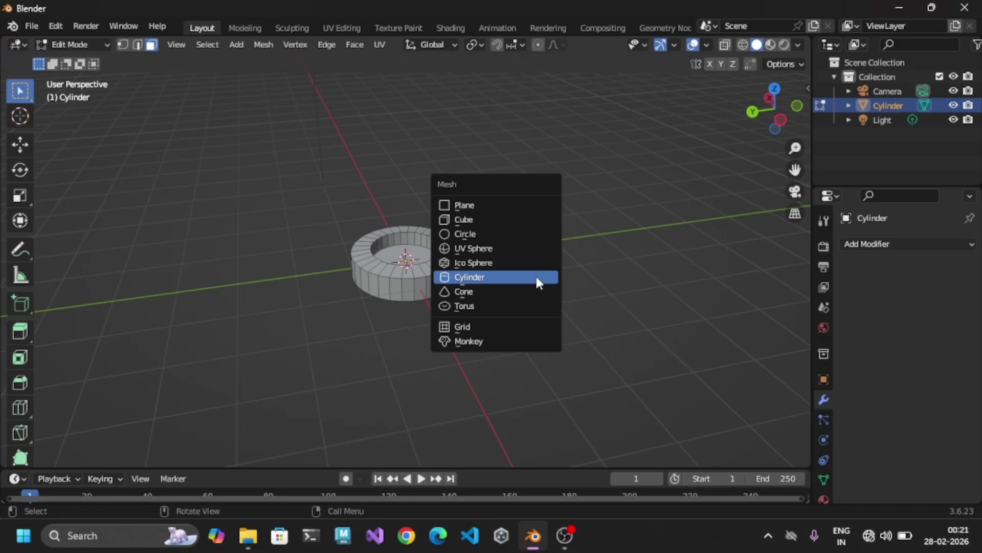
{"action": "left_click", "coordinate": [537, 281]}
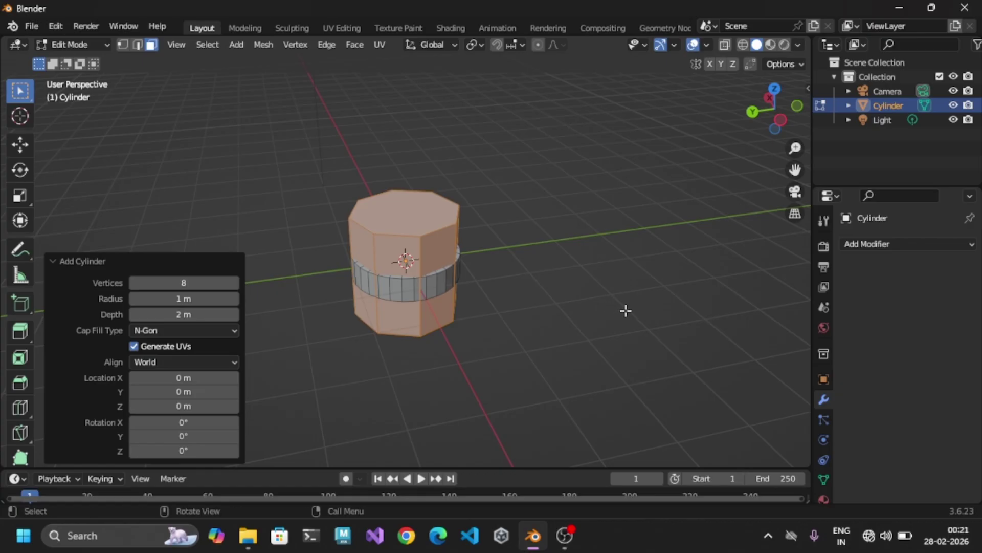
{"action": "key", "text": "s"}
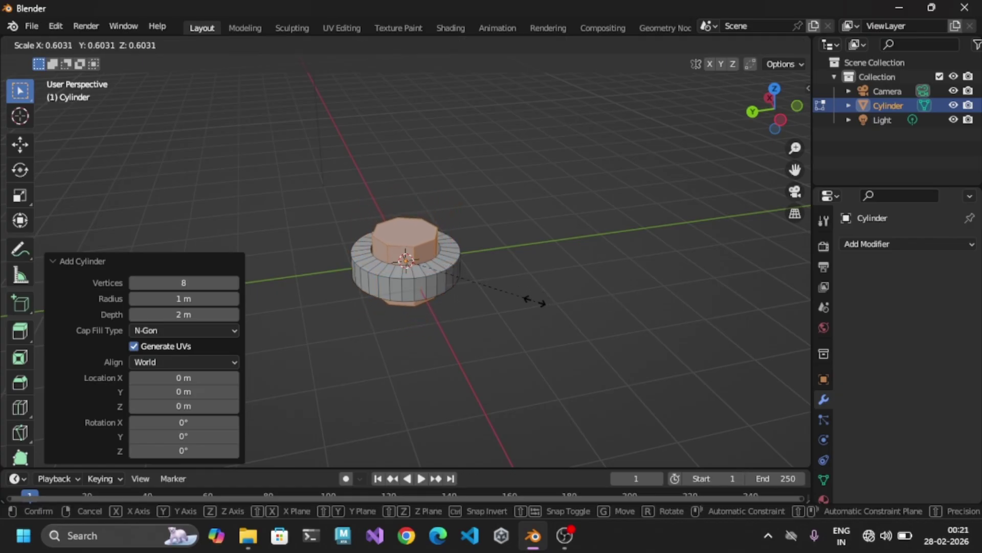
{"action": "left_click", "coordinate": [532, 302]}
{"action": "key", "text": "g"}
{"action": "key", "text": "z"}
{"action": "left_click", "coordinate": [535, 219]}
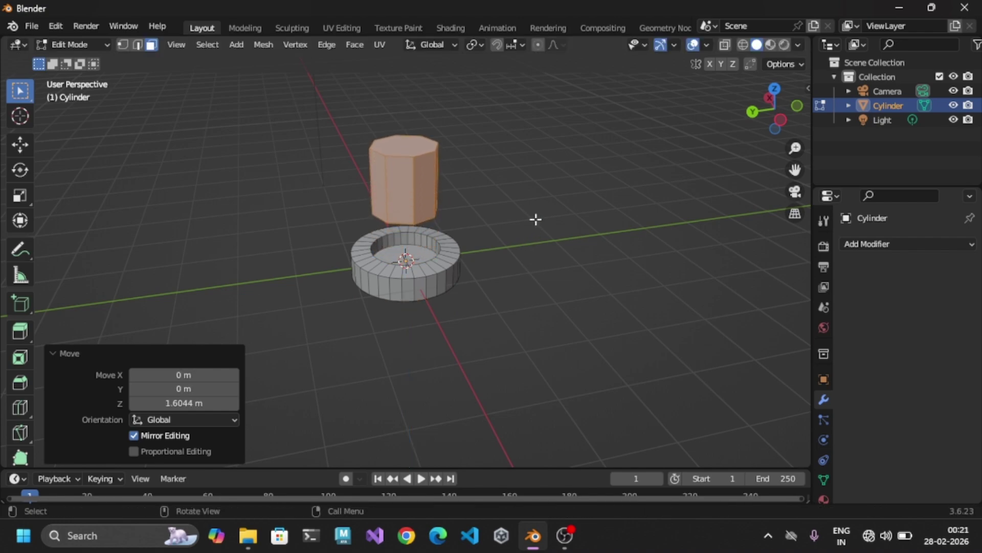
Stretch the new cylinder along Z by about 1.333 and rotate it 90° about the X axis
{"action": "middle_click_drag", "start_coordinate": [563, 232], "coordinate": [564, 198]}
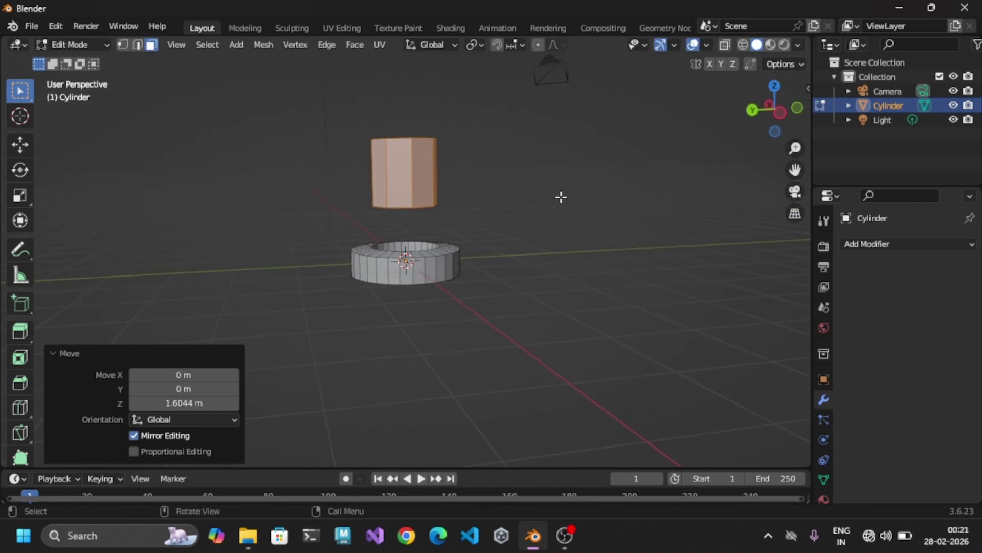
{"action": "key", "text": "s"}
{"action": "key", "text": "z"}
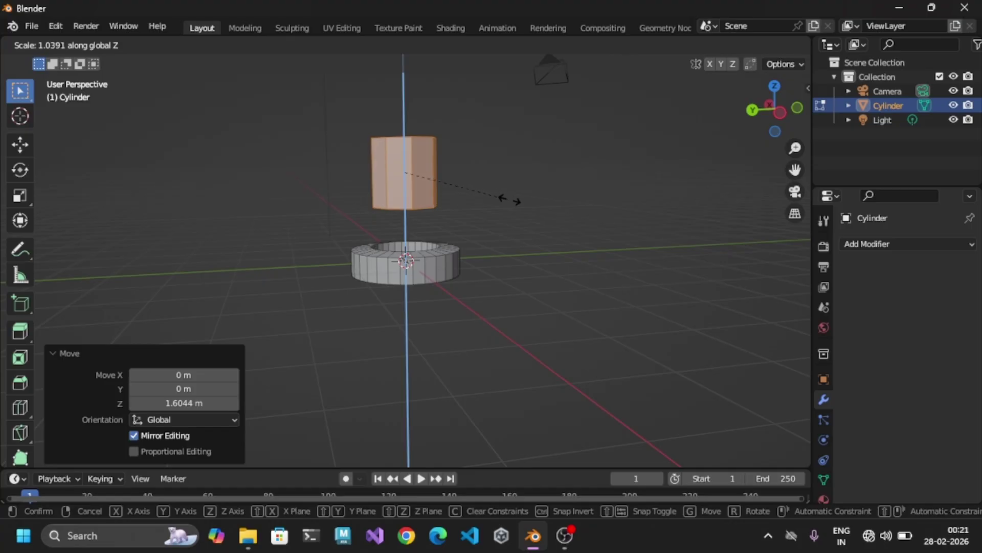
{"action": "left_click", "coordinate": [539, 200]}
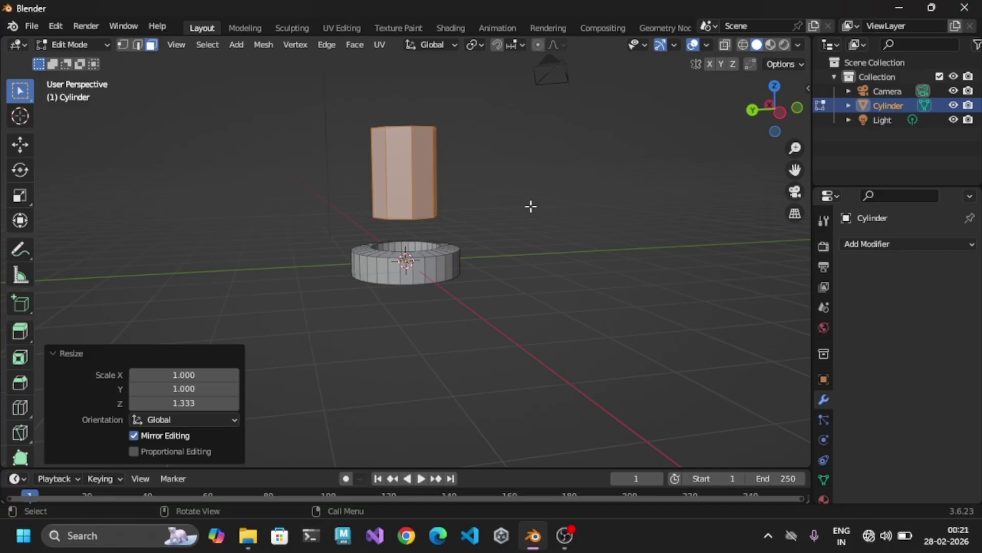
{"action": "key", "text": "r"}
{"action": "type", "text": "x"}
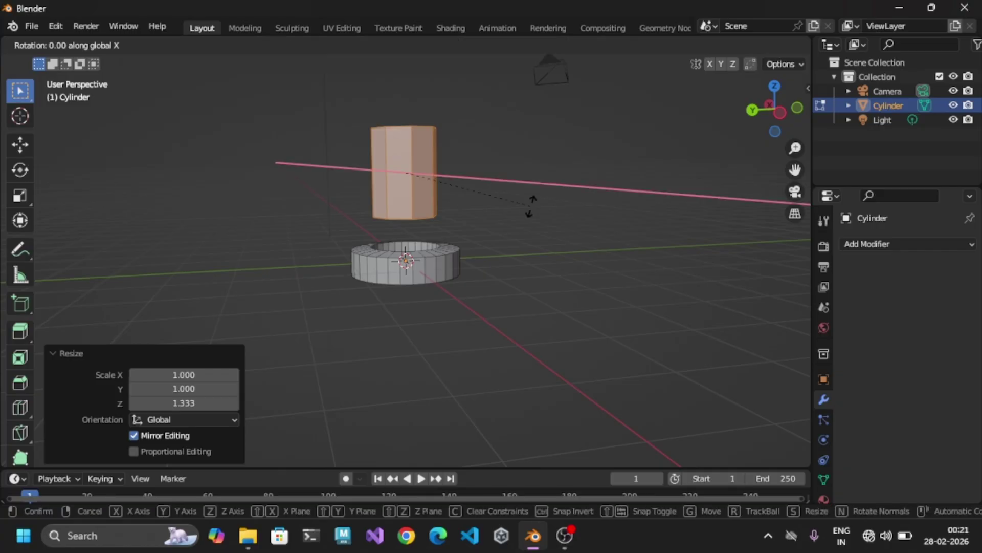
{"action": "type", "text": "90"}
{"action": "key", "text": "Return"}
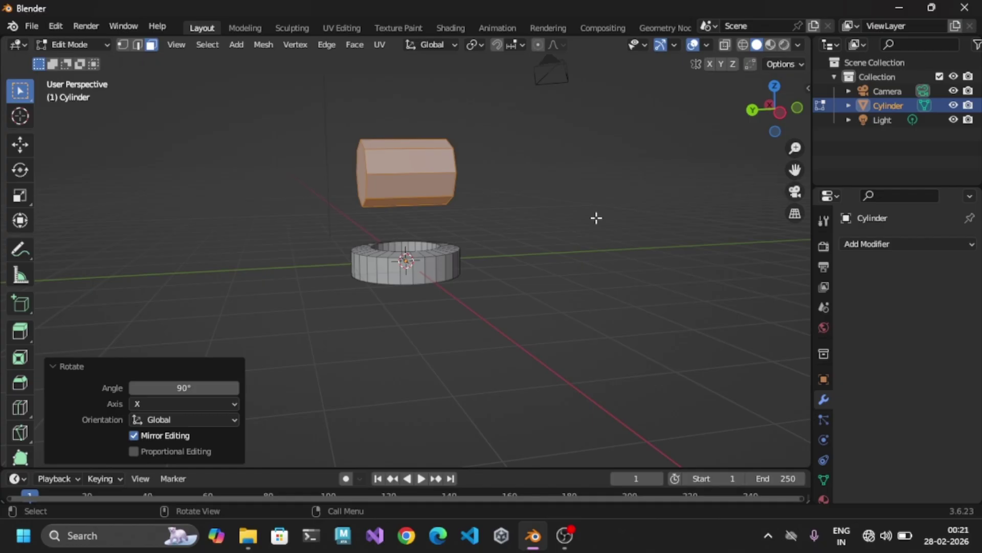
Separate the mesh by loose parts and enter Edit Mode on the horizontal cylinder alone
{"action": "key", "text": "p"}
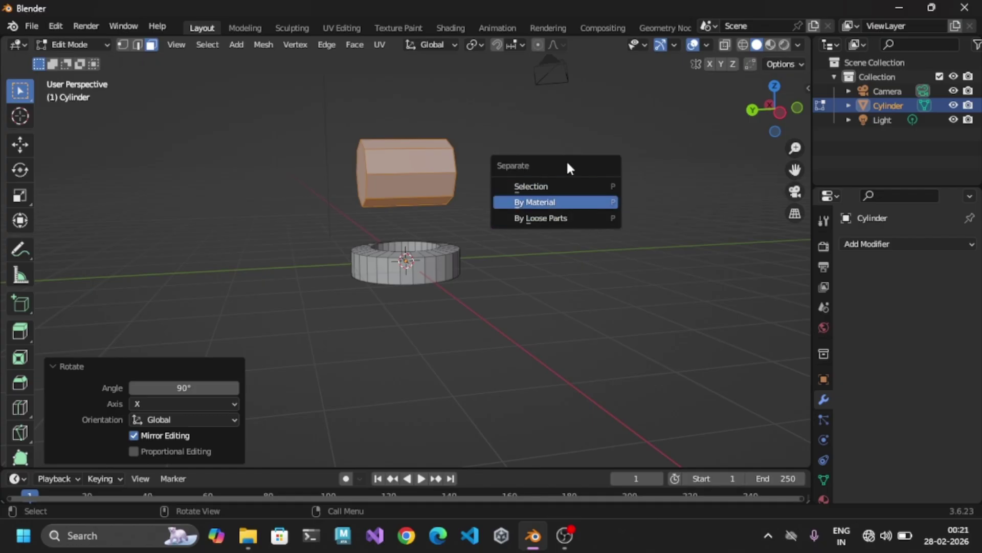
{"action": "left_click", "coordinate": [554, 219]}
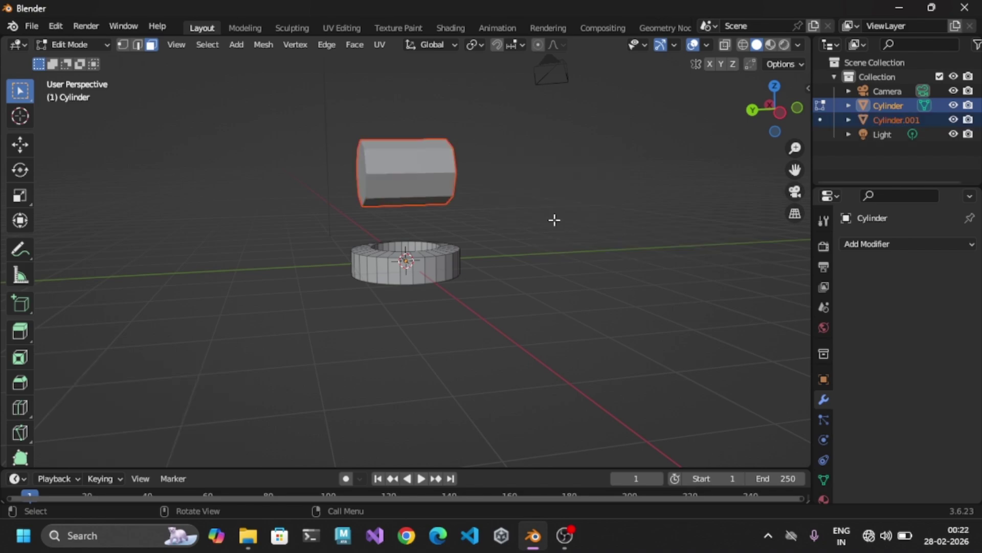
{"action": "key", "text": "Tab"}
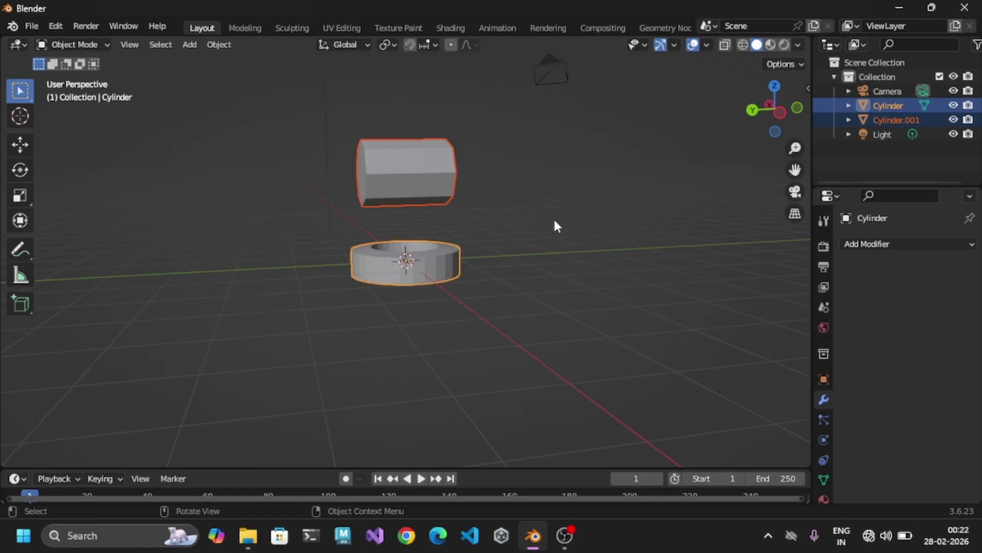
{"action": "left_click", "coordinate": [429, 170]}
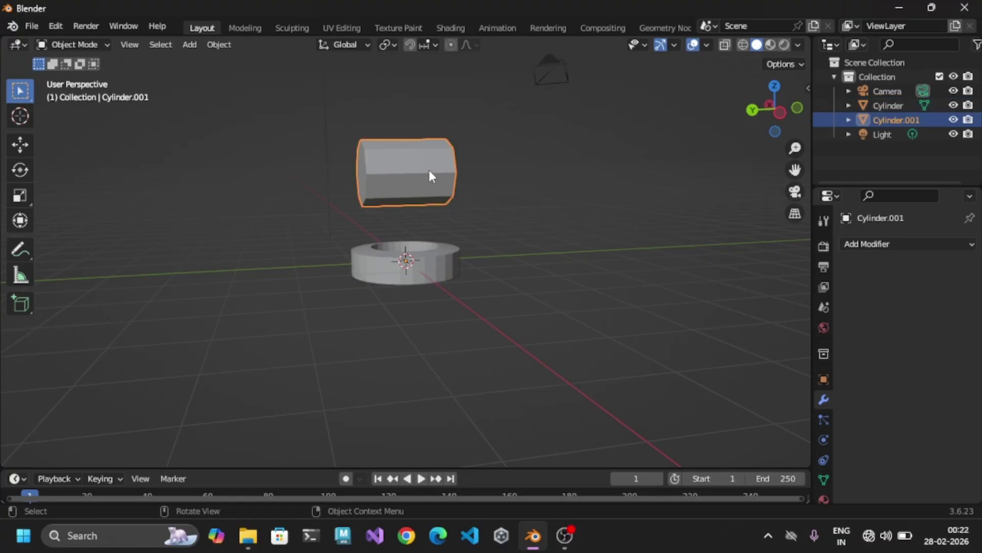
{"action": "key", "text": "Tab"}
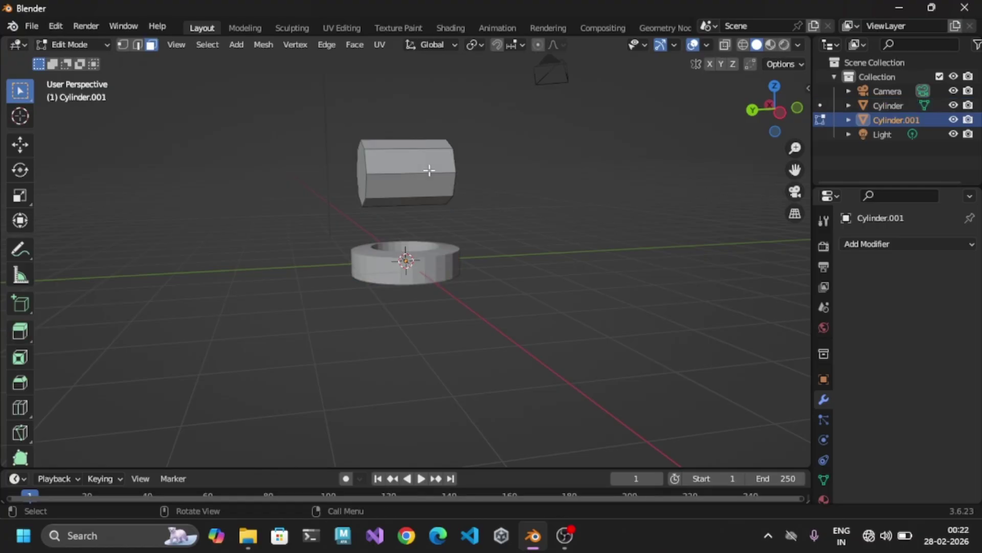
{"action": "left_click_drag", "start_coordinate": [287, 134], "coordinate": [531, 292]}
{"action": "left_click_drag", "start_coordinate": [283, 96], "coordinate": [466, 269]}
{"action": "left_click_drag", "start_coordinate": [399, 114], "coordinate": [458, 189]}
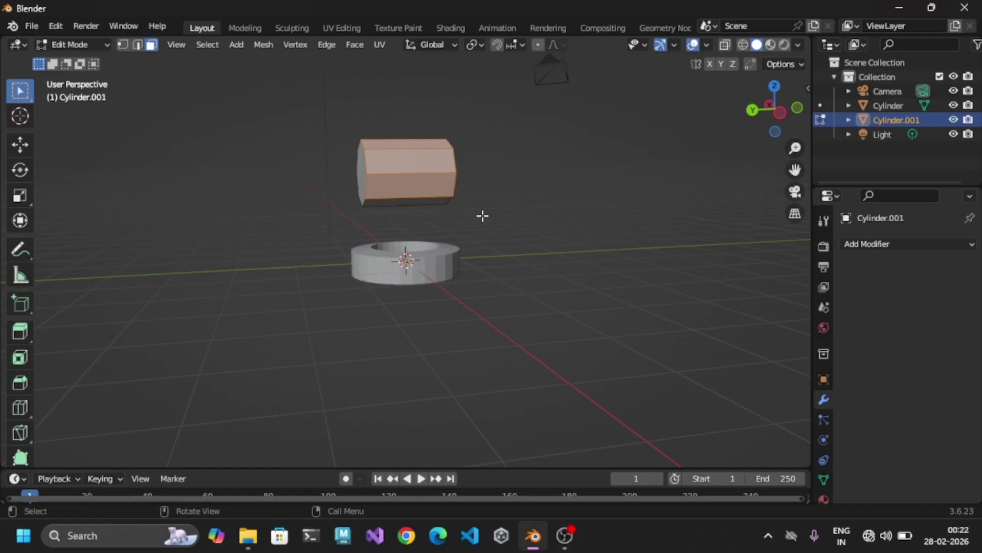
{"action": "key", "text": "a"}
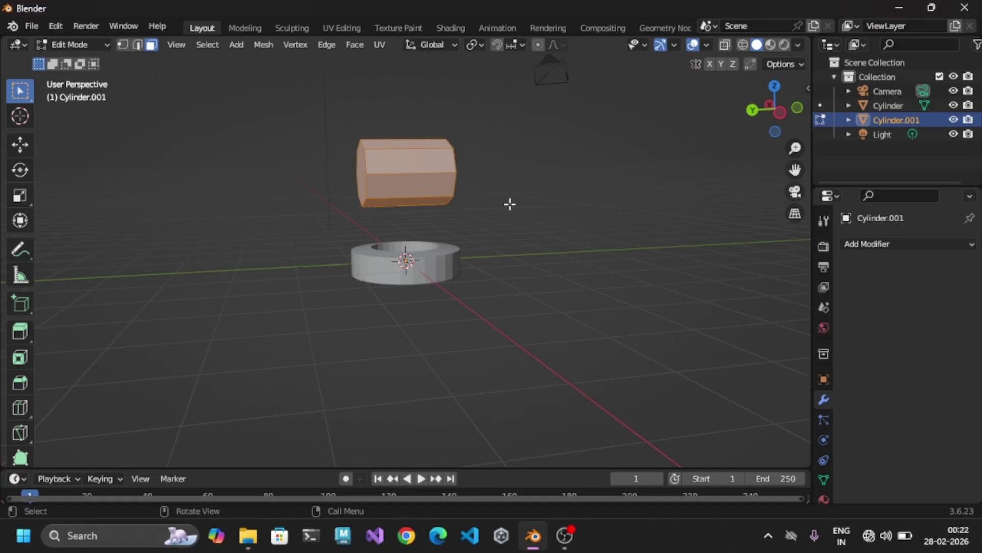
Select only the horizontal cylinder's +Y end face and bevel its edges about 1.03 m with 7 segments
{"action": "middle_click_drag", "start_coordinate": [508, 204], "coordinate": [490, 195]}
{"action": "key", "text": "alt+a"}
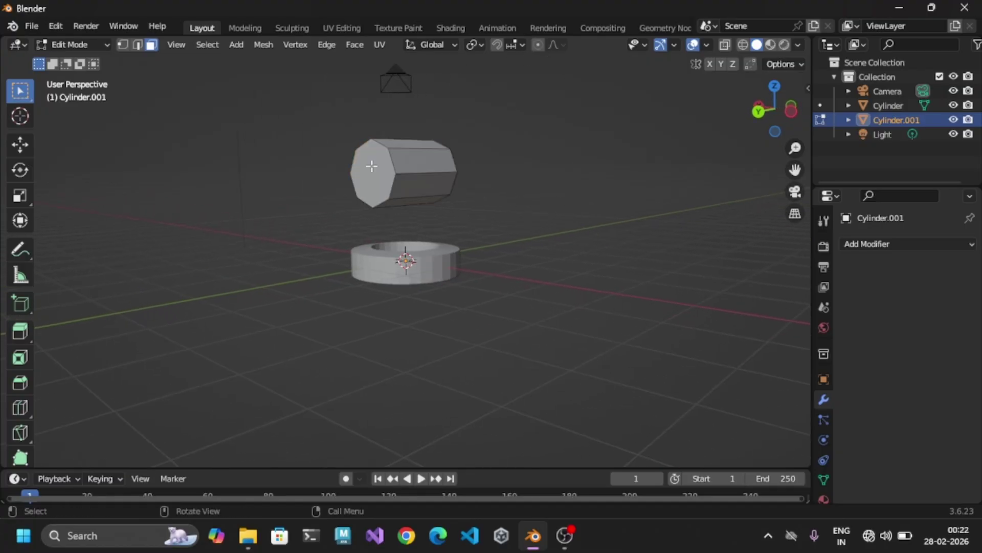
{"action": "left_click", "coordinate": [379, 167]}
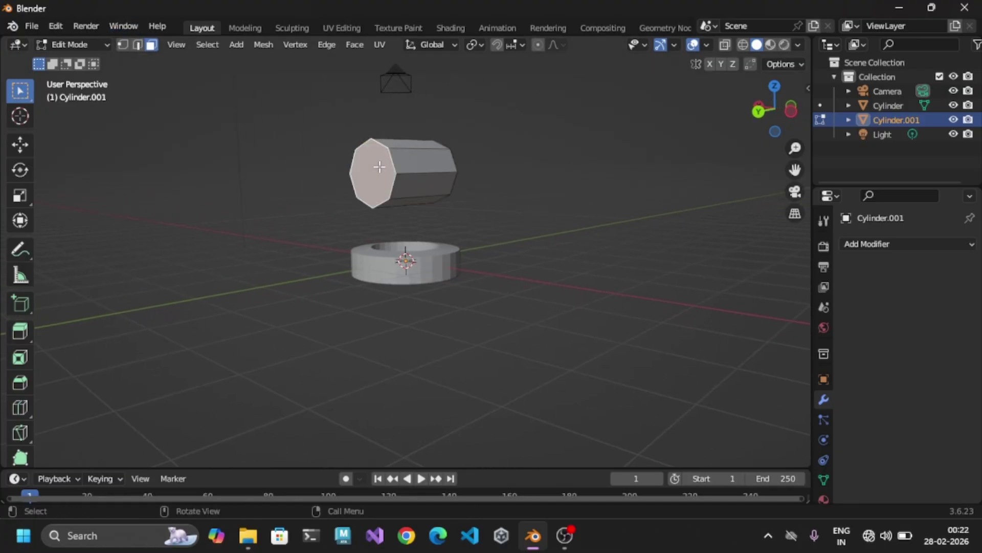
{"action": "middle_click_drag", "start_coordinate": [554, 212], "coordinate": [481, 210]}
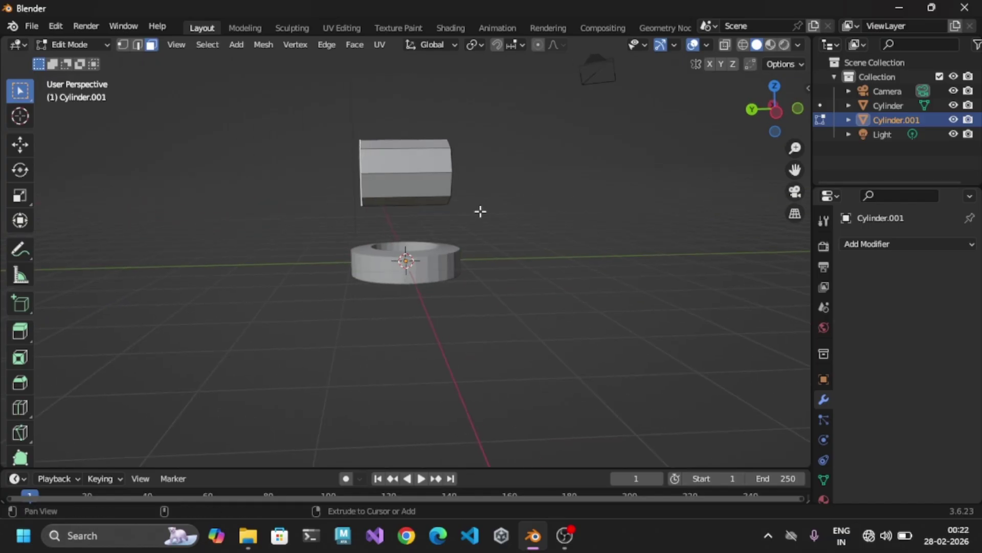
{"action": "key", "text": "ctrl+b"}
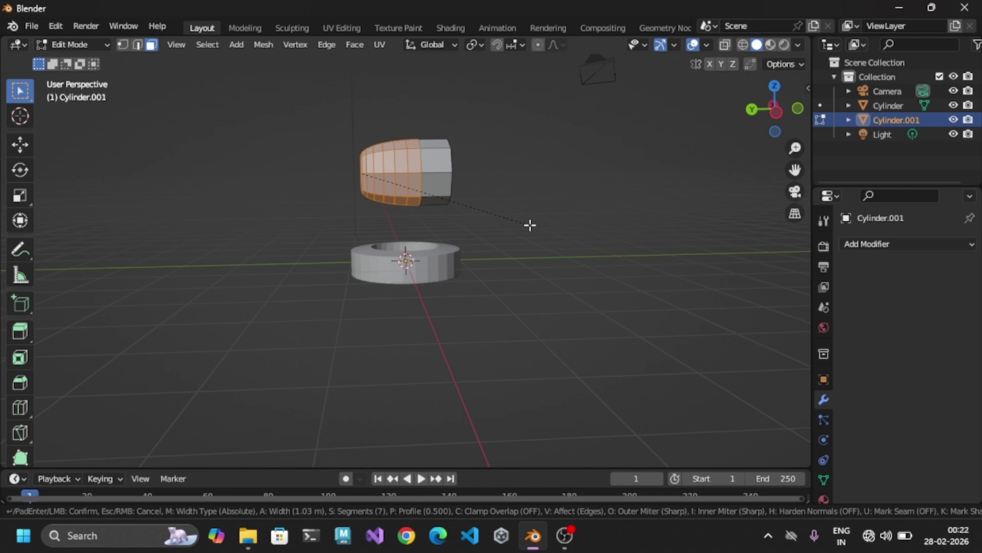
{"action": "left_click", "coordinate": [529, 224]}
Select the cylinder's opposite flat end face and extrude it outward about 0.534 m with Extrude Manifold
{"action": "middle_click_drag", "start_coordinate": [520, 219], "coordinate": [438, 214]}
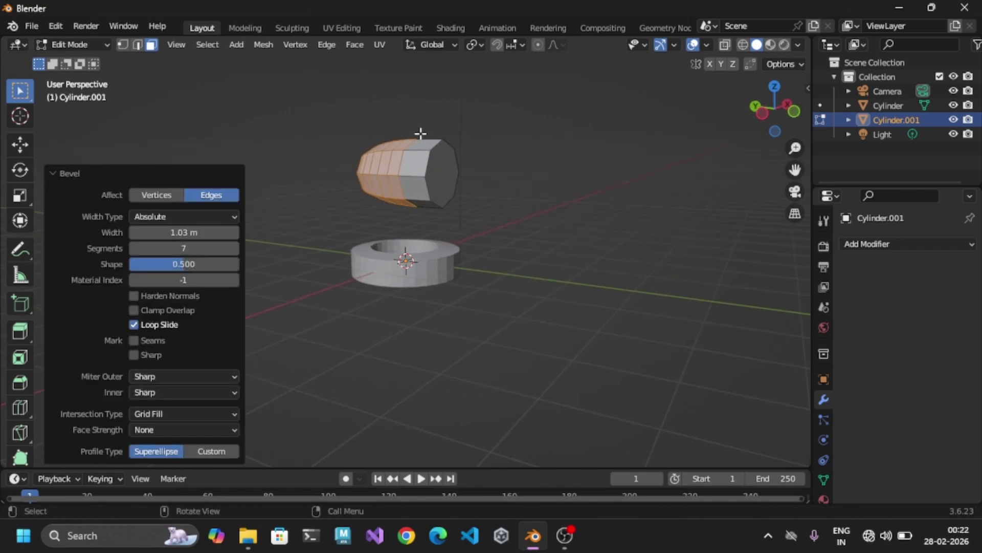
{"action": "left_click", "coordinate": [449, 176]}
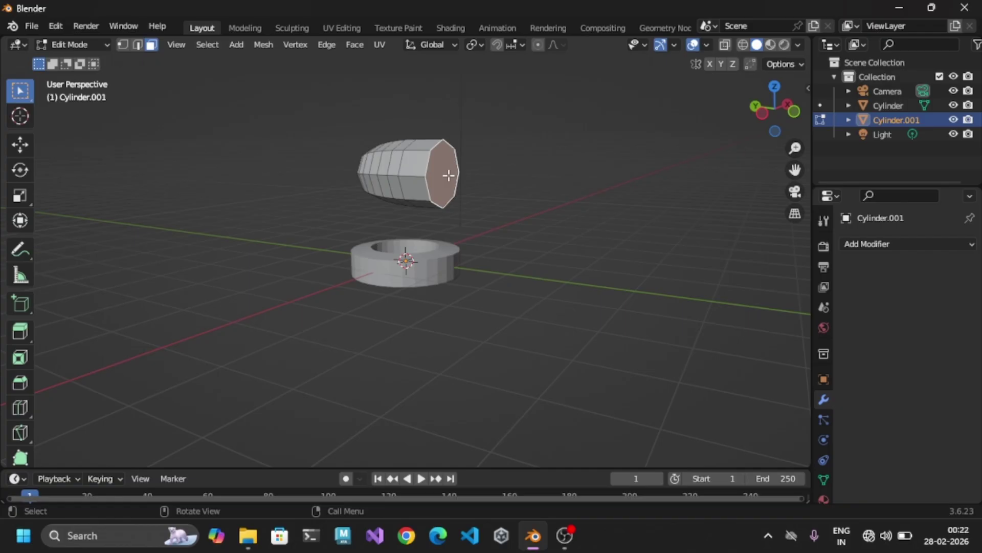
{"action": "key", "text": "alt+e"}
{"action": "left_click", "coordinate": [447, 176]}
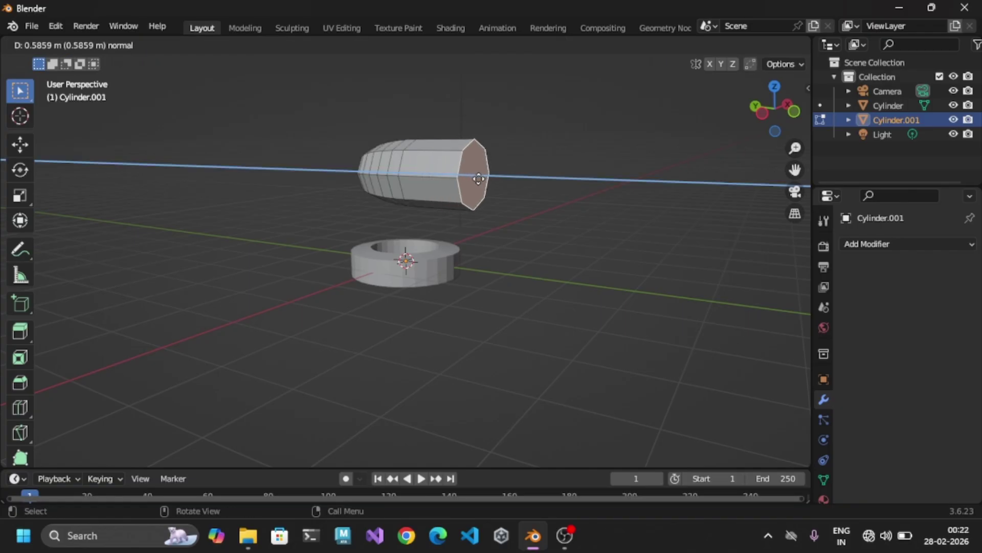
{"action": "left_click", "coordinate": [476, 179]}
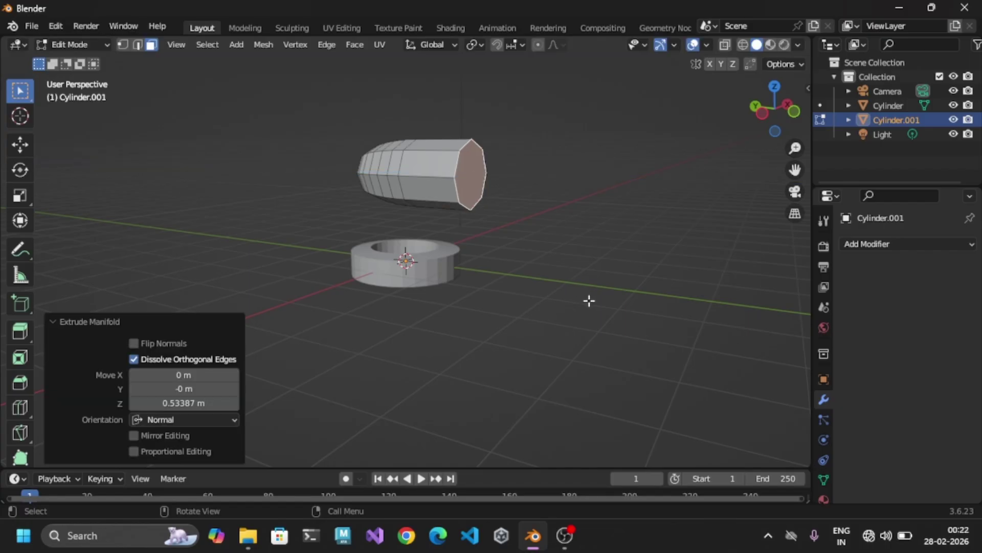
Scale the extruded end face to about 0.229 and extrude it about 0.263 m to form a narrow neck
{"action": "key", "text": "s"}
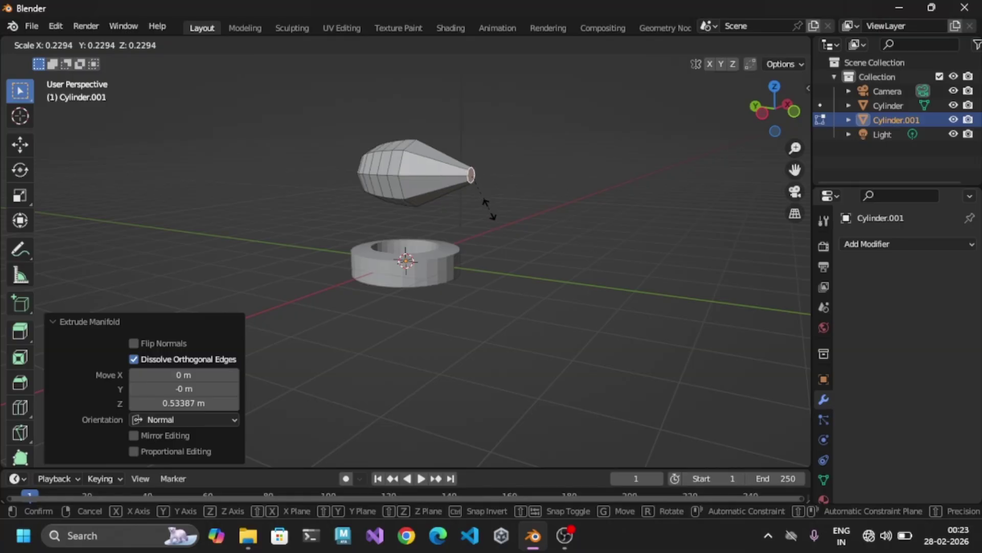
{"action": "left_click", "coordinate": [489, 211]}
{"action": "key", "text": "e"}
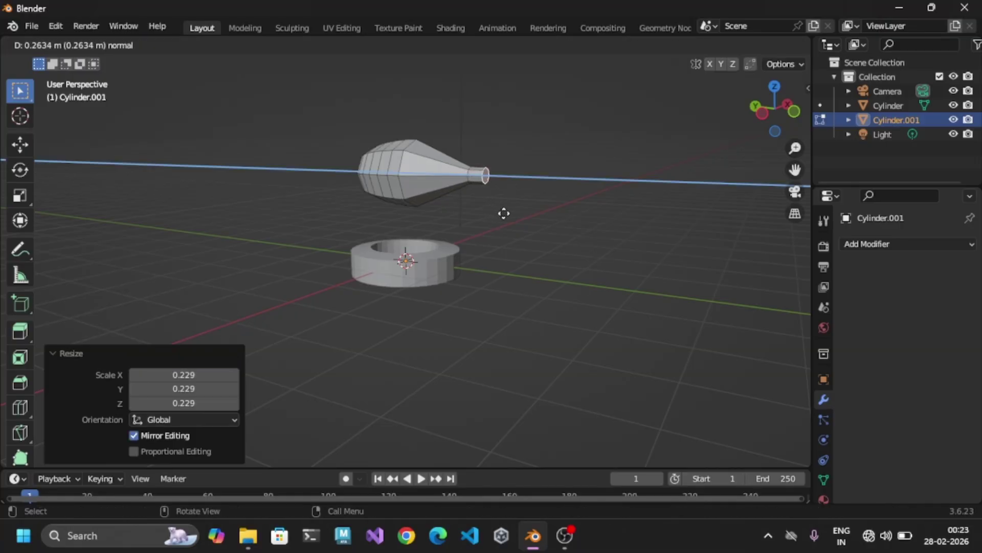
{"action": "left_click", "coordinate": [504, 213]}
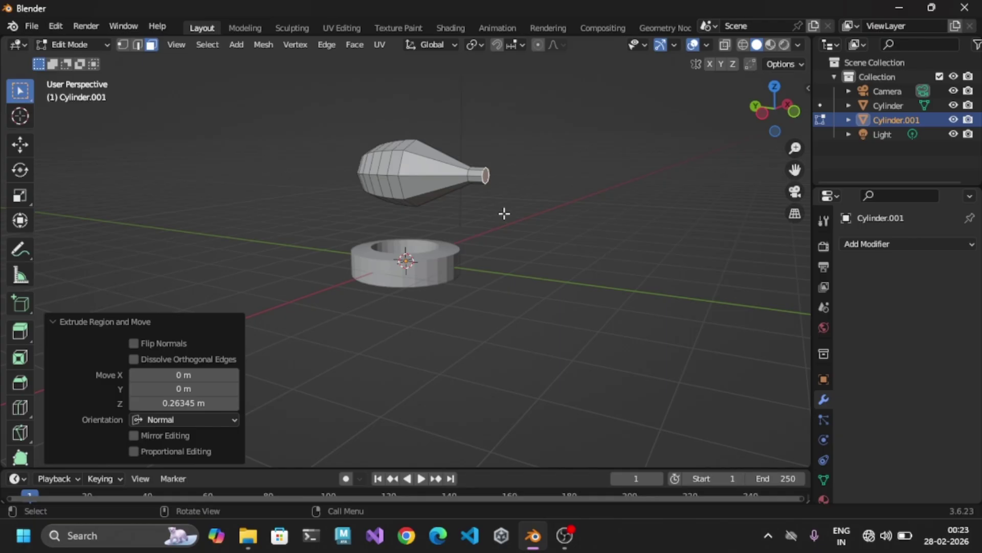
Return to Object Mode, duplicate the bottle-shaped object and rotate the copy 180° about the global X axis
{"action": "middle_click_drag", "start_coordinate": [504, 213], "coordinate": [551, 217]}
{"action": "key", "text": "Tab"}
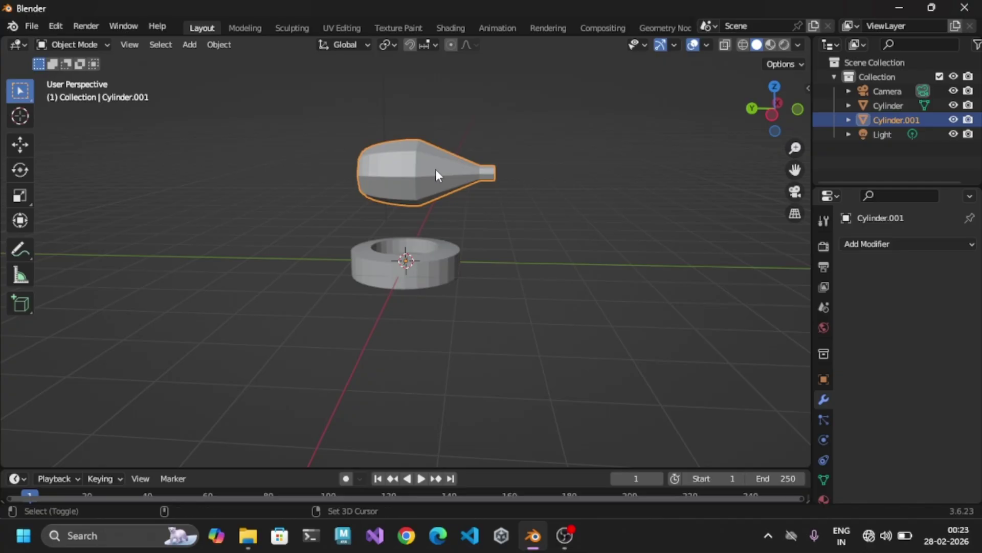
{"action": "key", "text": "shift+d"}
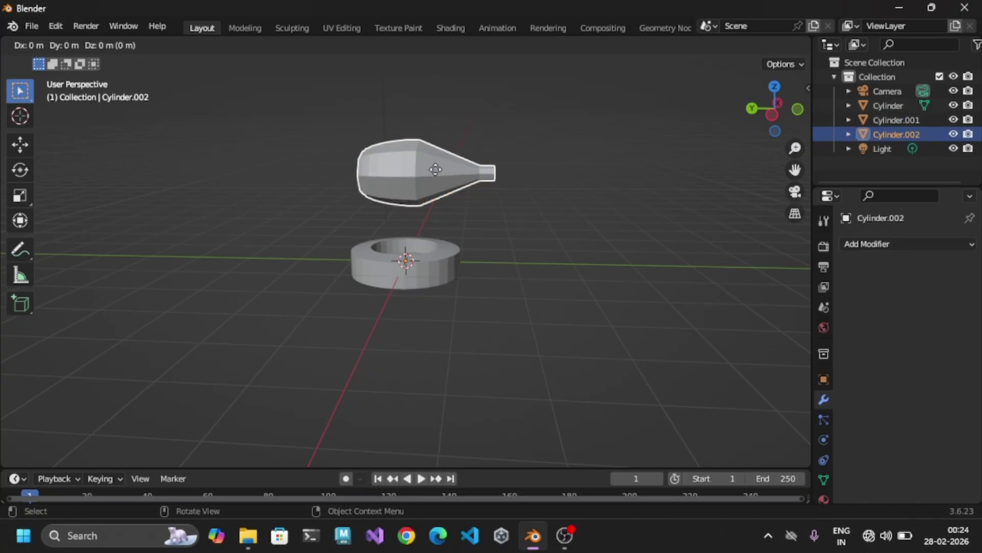
{"action": "key", "text": "r"}
{"action": "type", "text": "180x"}
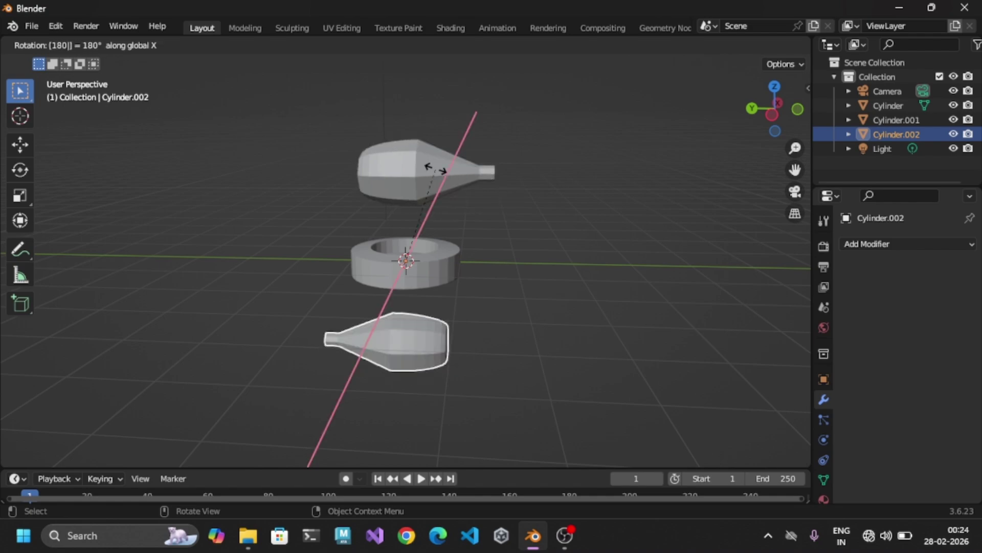
{"action": "key", "text": "Return"}
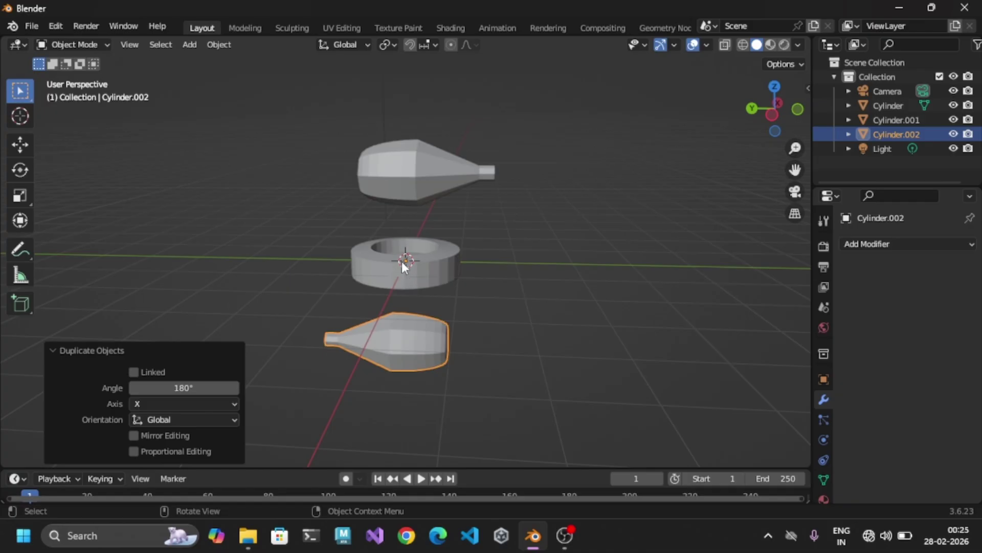
Move the rotated bottle copy about 3.2 m up along Z and about -2.89 m along Y so the two necks meet
{"action": "key", "text": "g"}
{"action": "key", "text": "z"}
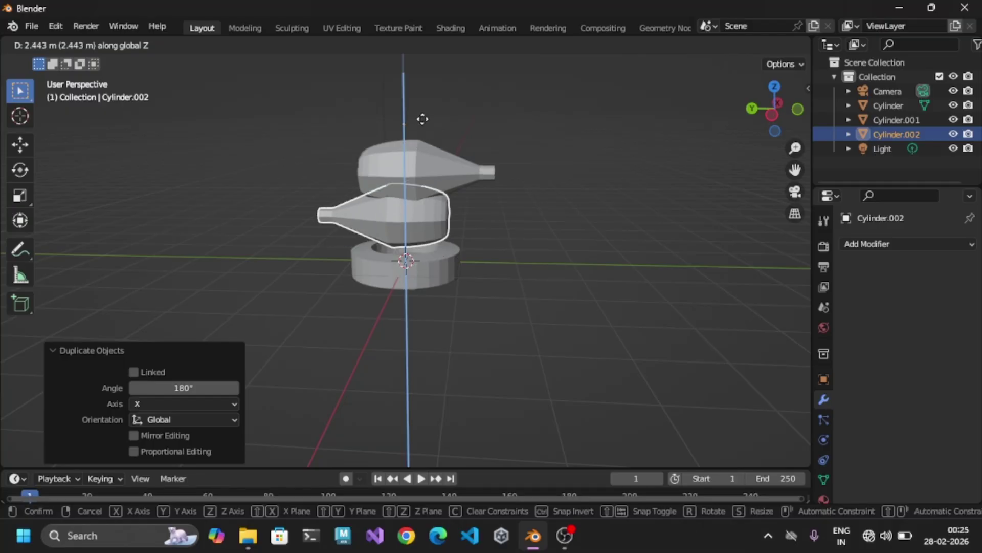
{"action": "left_click", "coordinate": [425, 78]}
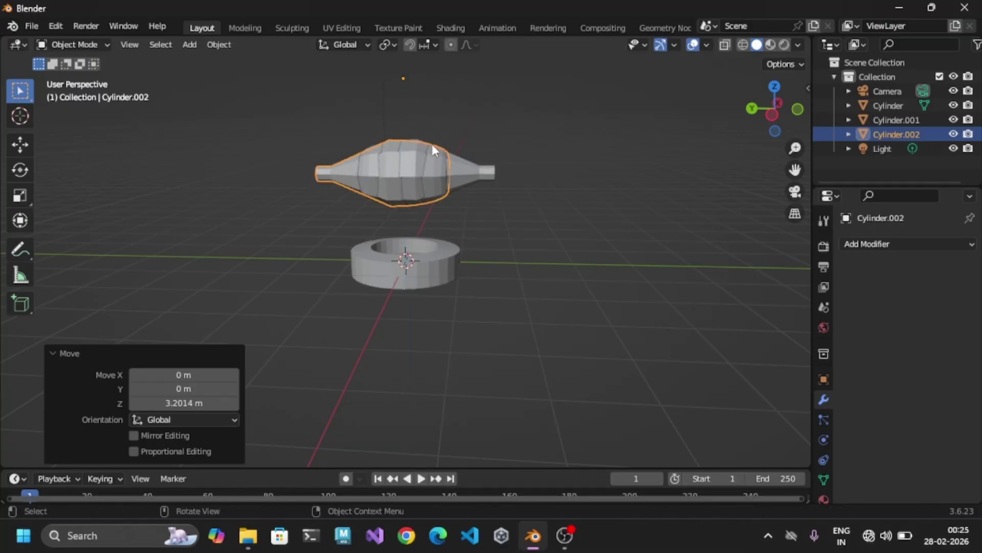
{"action": "key", "text": "g"}
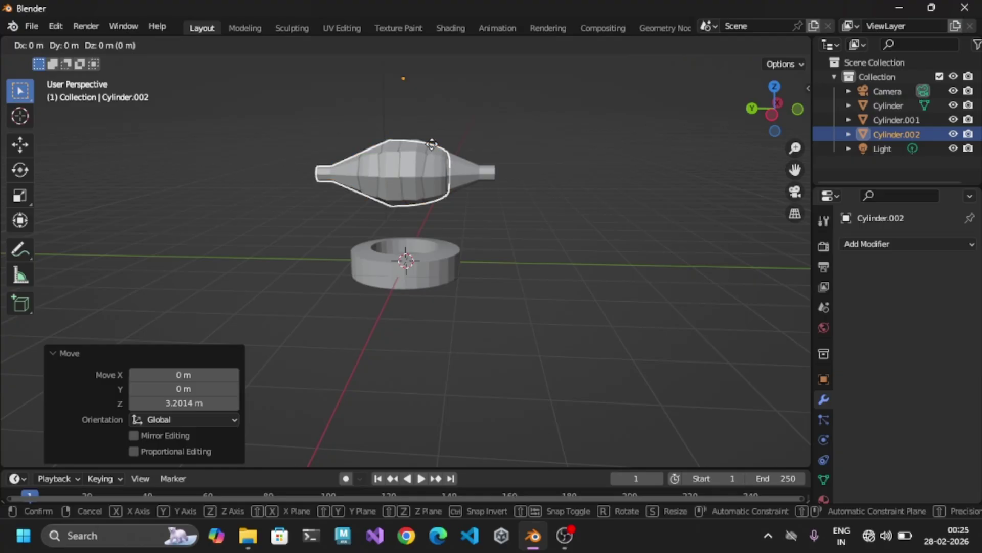
{"action": "key", "text": "y"}
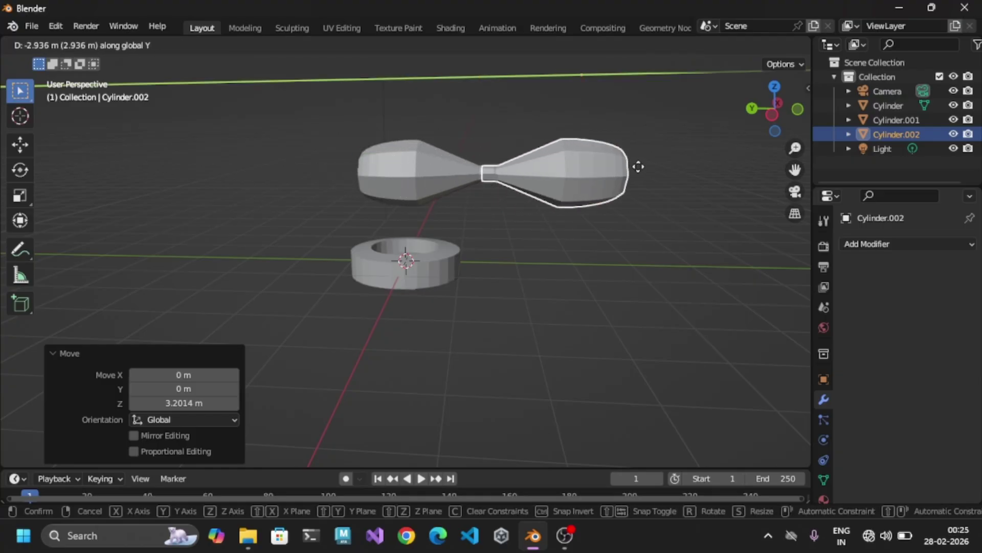
{"action": "left_click", "coordinate": [605, 173]}
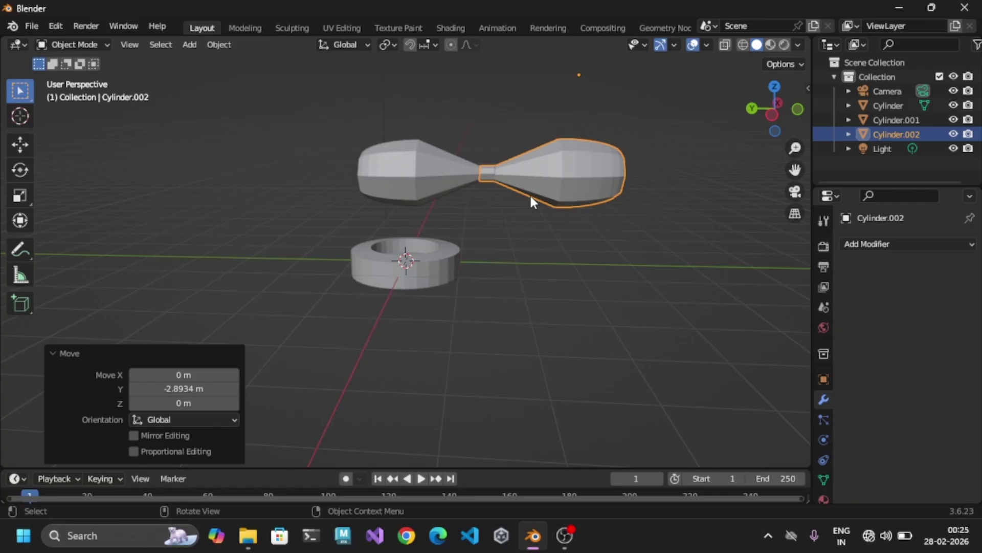
Join the two bottle-shaped objects into one and add a Subdivision Surface modifier with viewport level 4
{"action": "left_click", "coordinate": [422, 176], "text": "shift"}
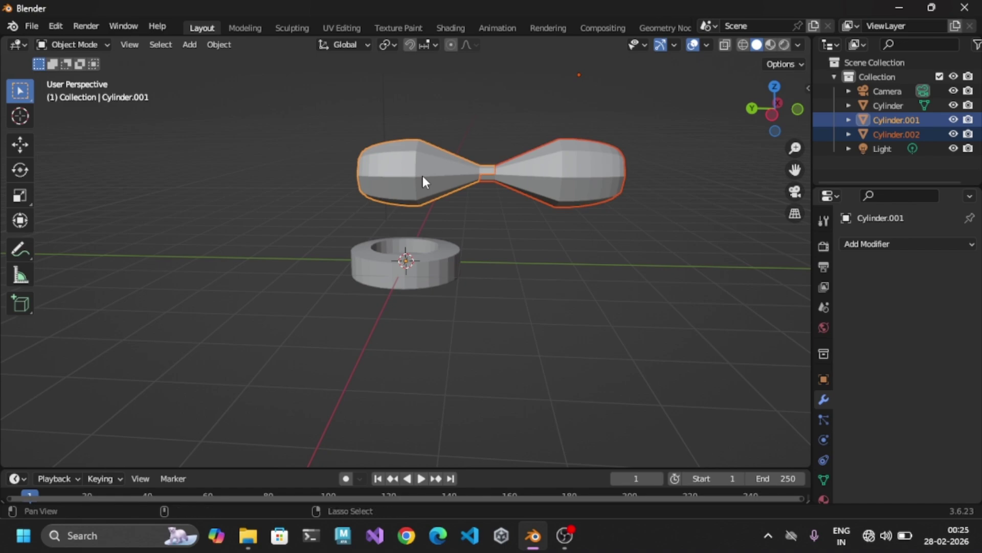
{"action": "key", "text": "ctrl+j"}
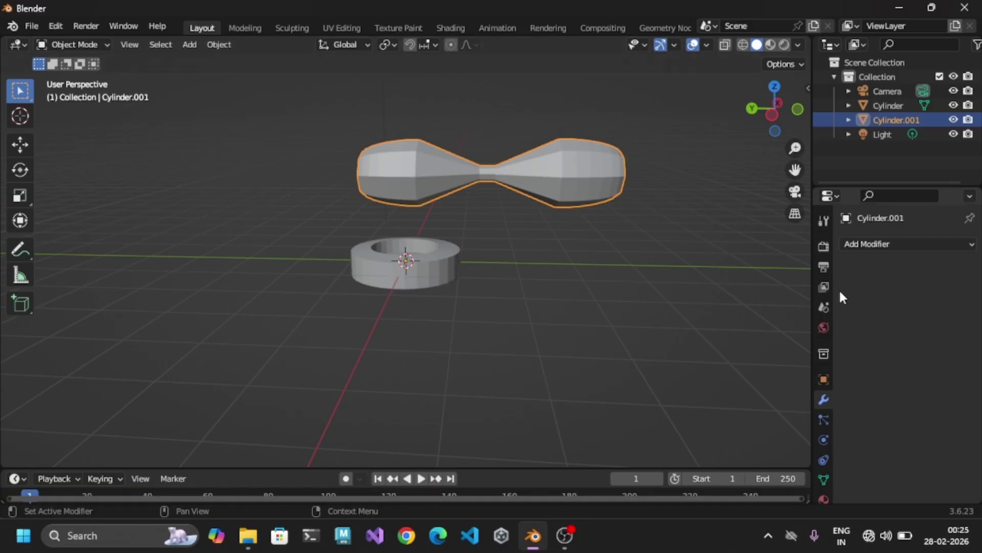
{"action": "left_click", "coordinate": [885, 244]}
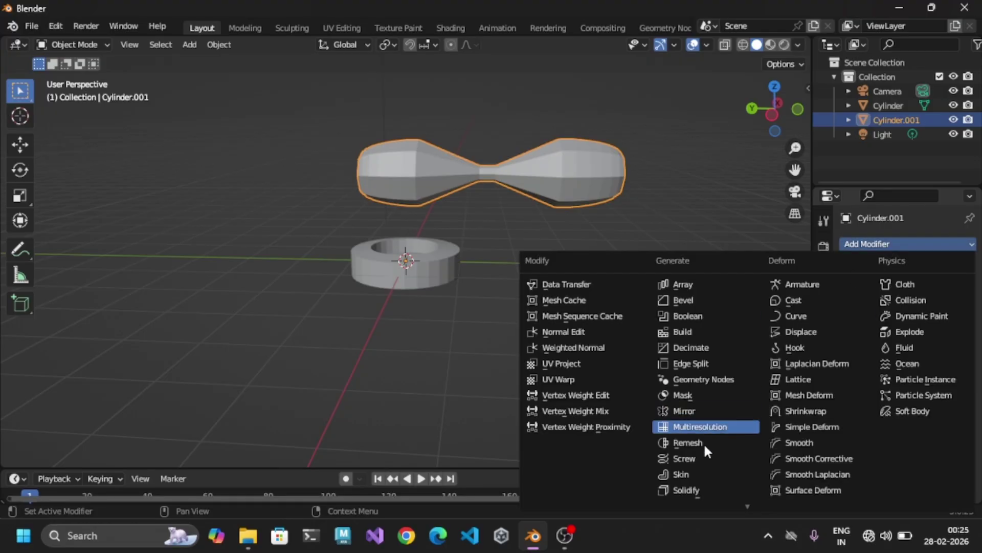
{"action": "mouse_move", "coordinate": [705, 502]}
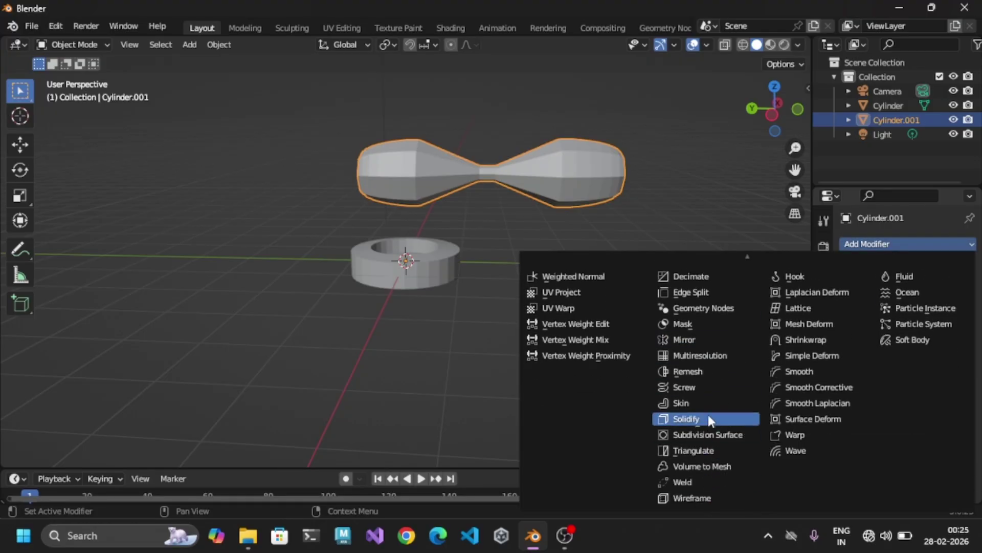
{"action": "left_click", "coordinate": [706, 436]}
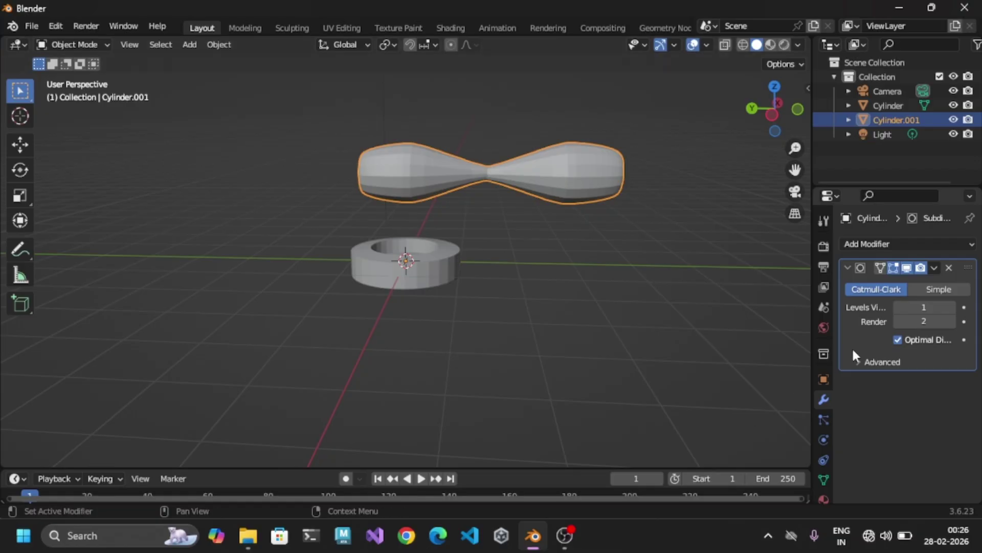
{"action": "left_click", "coordinate": [951, 307]}
{"action": "left_click", "coordinate": [950, 307]}
{"action": "left_click", "coordinate": [949, 307]}
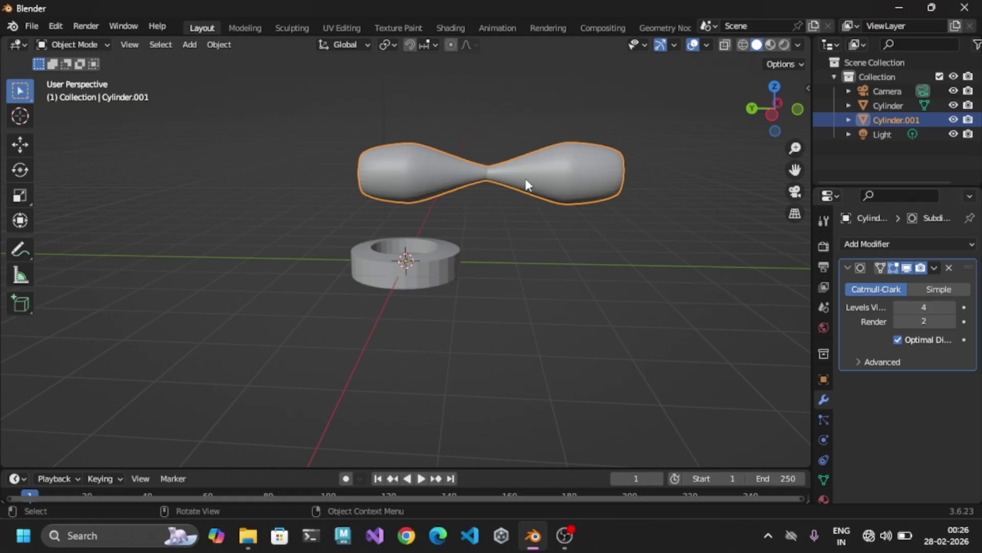
{"action": "key", "text": "r"}
{"action": "key", "text": "x"}
{"action": "left_click", "coordinate": [507, 198]}
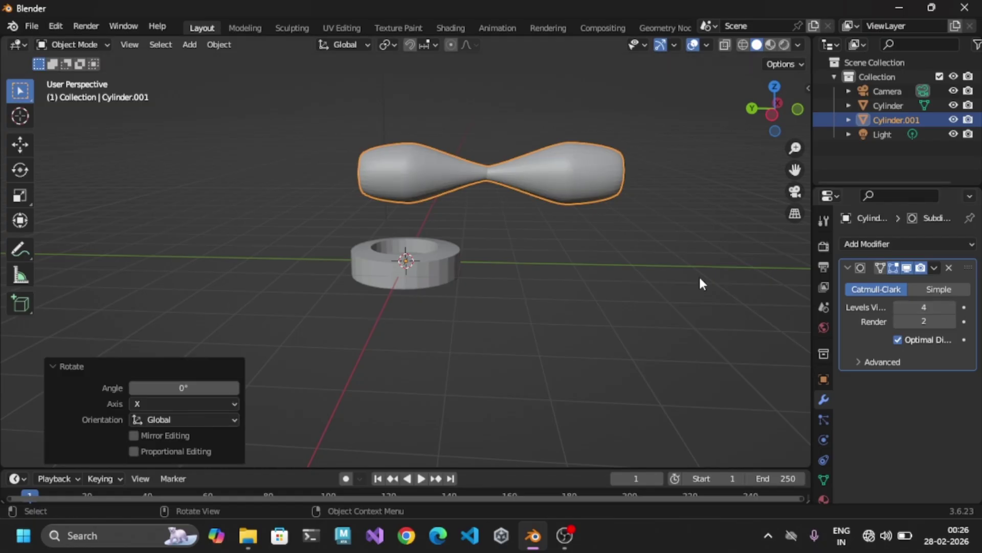
Apply the joined object's Subdivision Surface modifier, and restore the modifier with viewport level 4
{"action": "left_click", "coordinate": [935, 266]}
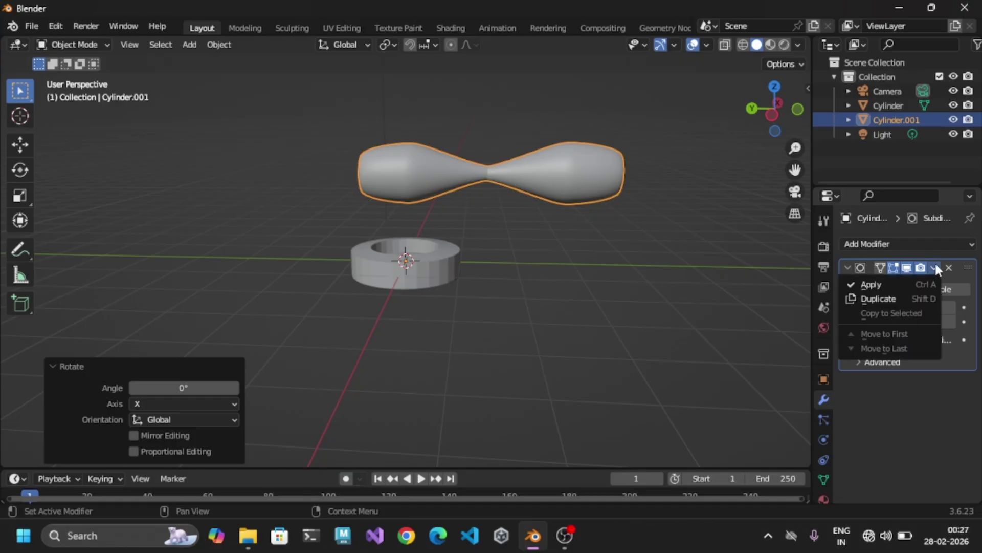
{"action": "left_click", "coordinate": [871, 285]}
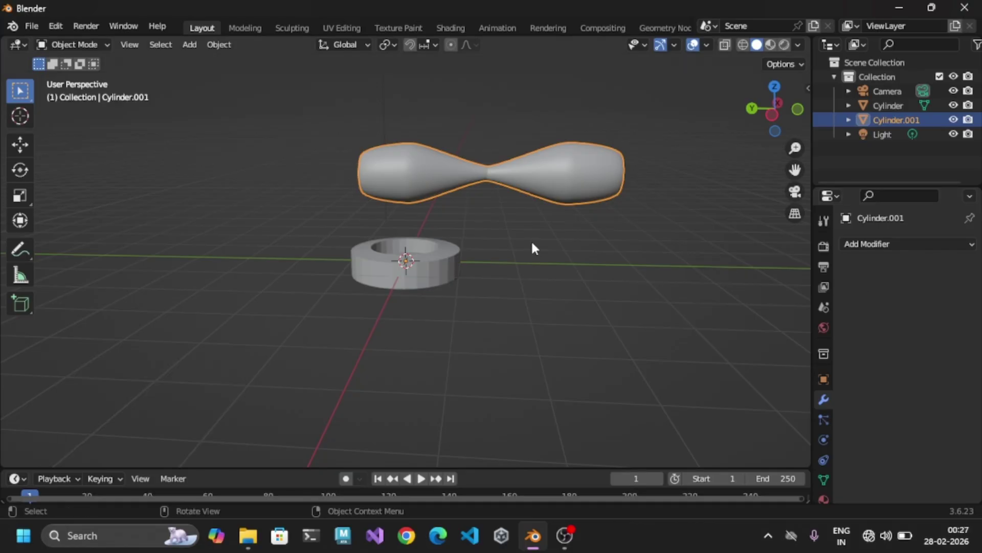
{"action": "key", "text": "ctrl+4"}
Stand the joined hourglass-shaped object upright by rotating it -90° about the global X axis
{"action": "middle_click_drag", "start_coordinate": [531, 236], "coordinate": [590, 290]}
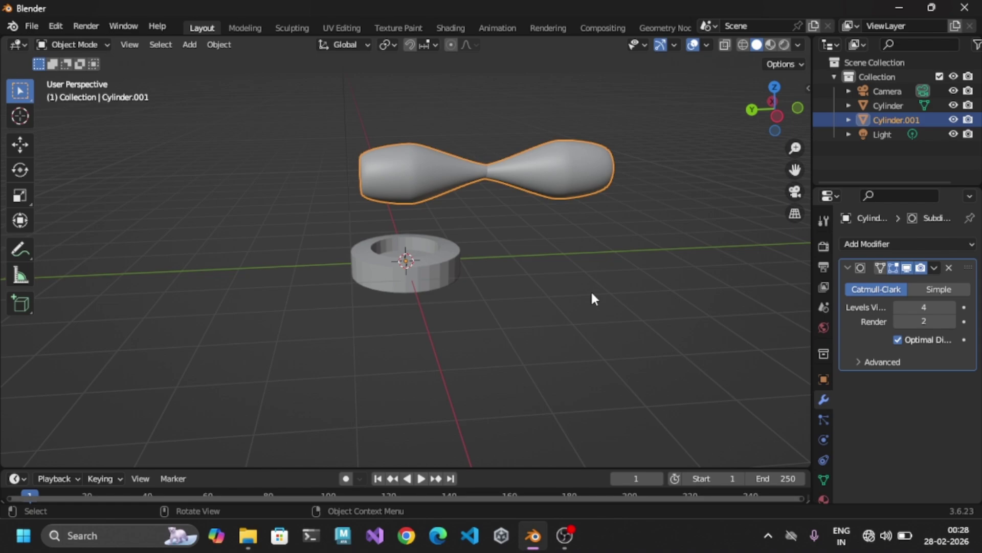
{"action": "key", "text": "r"}
{"action": "key", "text": "x"}
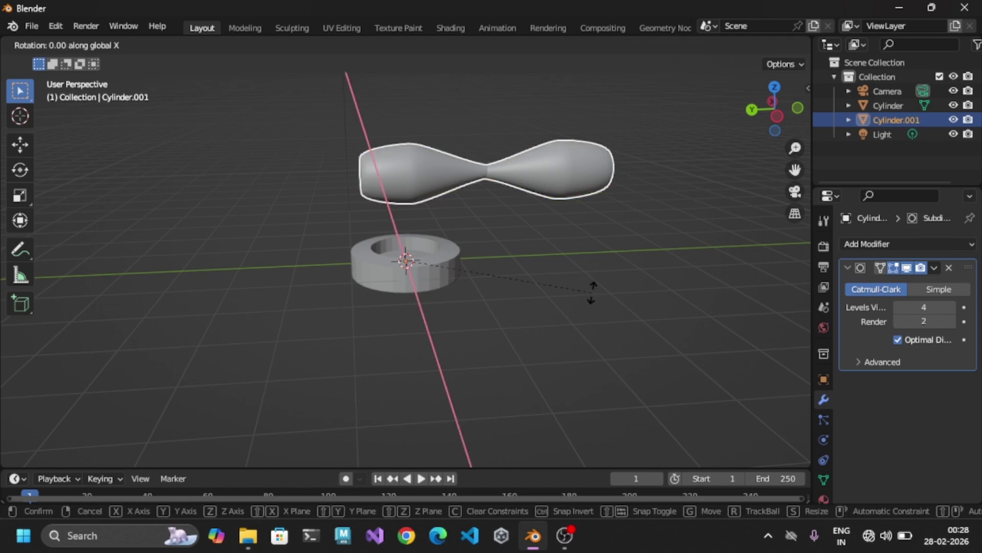
{"action": "type", "text": "-90"}
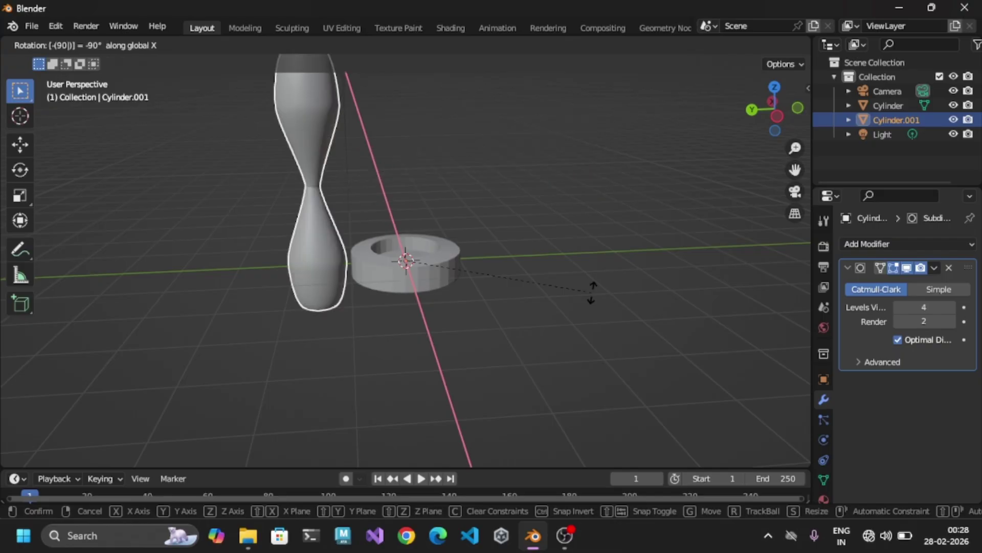
{"action": "key", "text": "Return"}
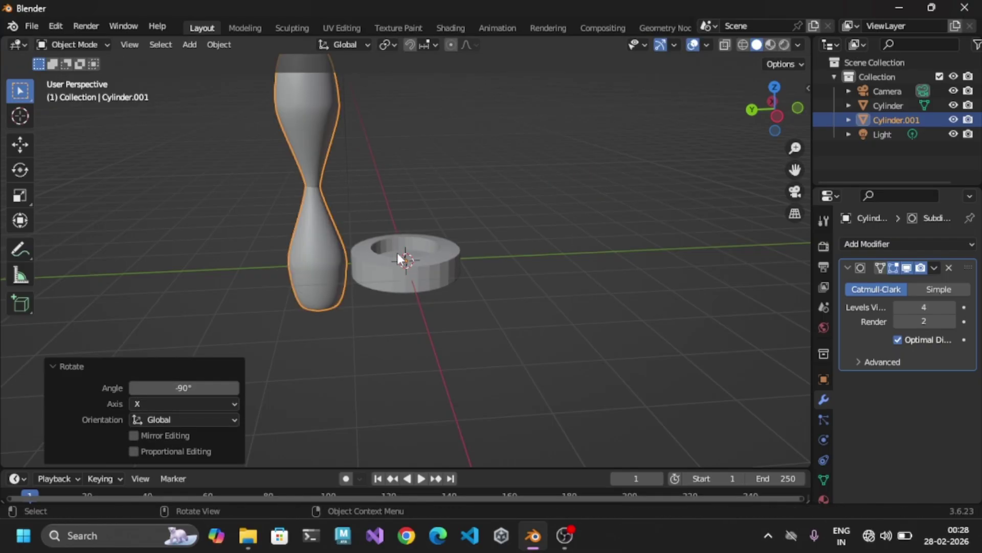
Move the upright hourglass body about -1.62 m along Y and about 0.64 m up along Z so it sits in the ring
{"action": "key", "text": "g"}
{"action": "key", "text": "y"}
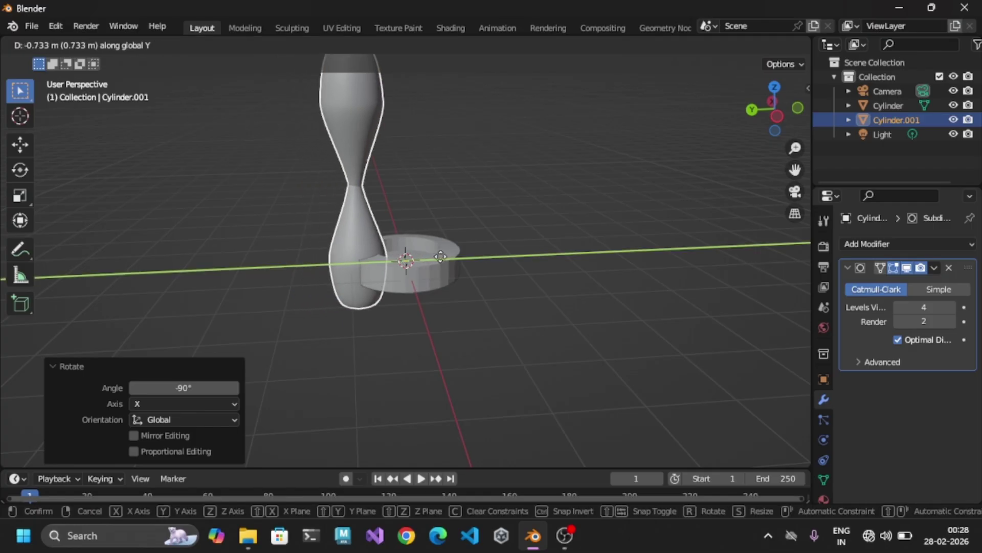
{"action": "left_click", "coordinate": [483, 256]}
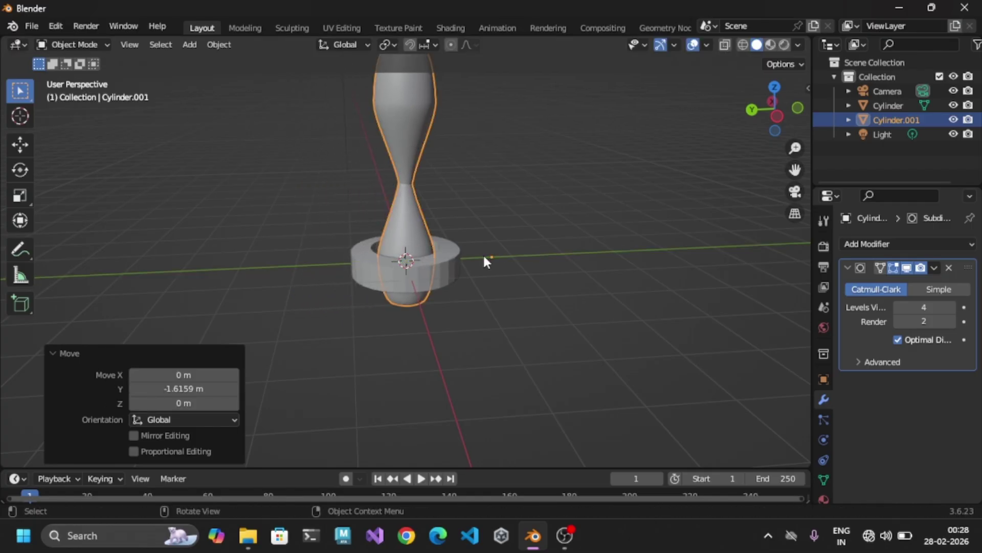
{"action": "scroll", "coordinate": [483, 256], "scroll_direction": "down", "scroll_amount": 4}
{"action": "key", "text": "g"}
{"action": "key", "text": "z"}
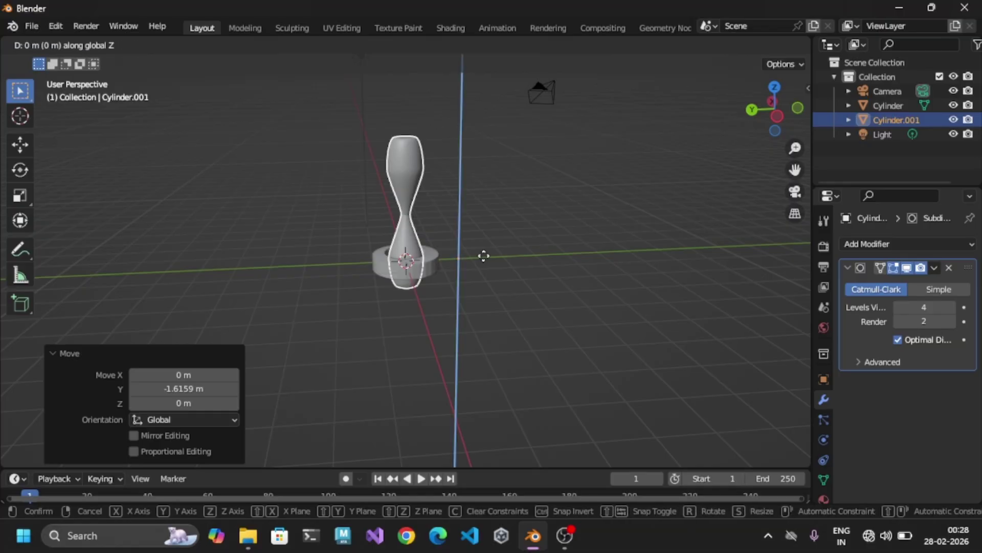
{"action": "left_click", "coordinate": [483, 234]}
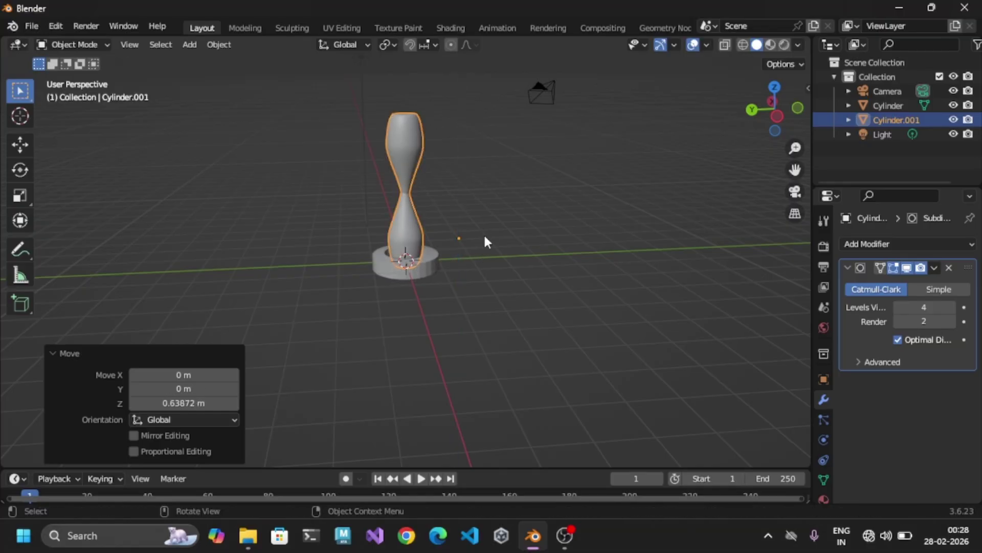
Scale the ring base up uniformly to about 1.293
{"action": "left_click", "coordinate": [423, 276]}
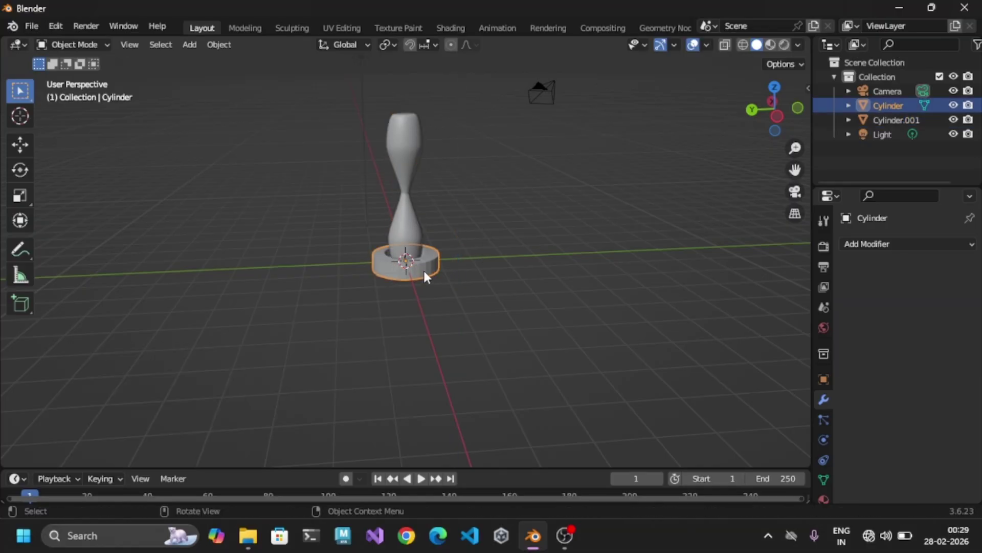
{"action": "key", "text": "s"}
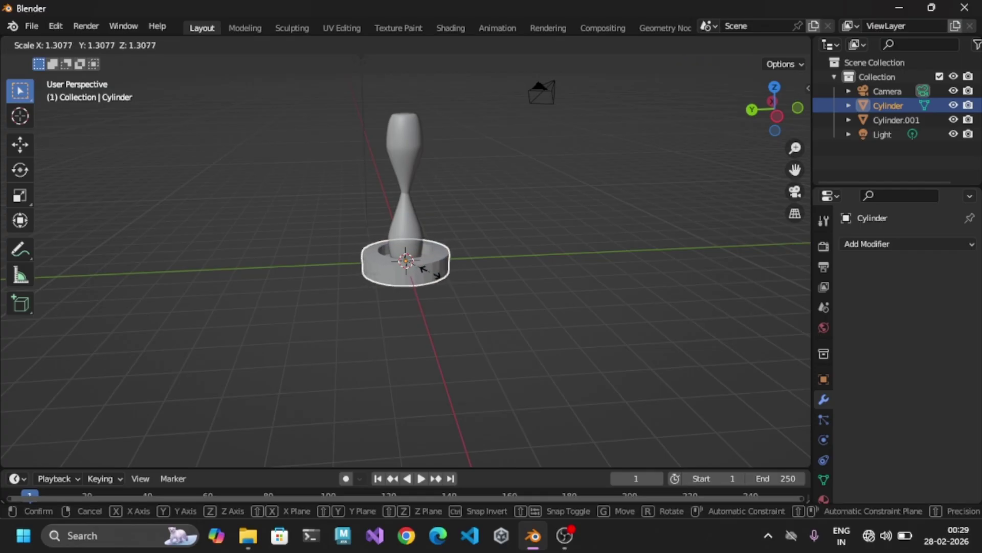
{"action": "left_click", "coordinate": [433, 272]}
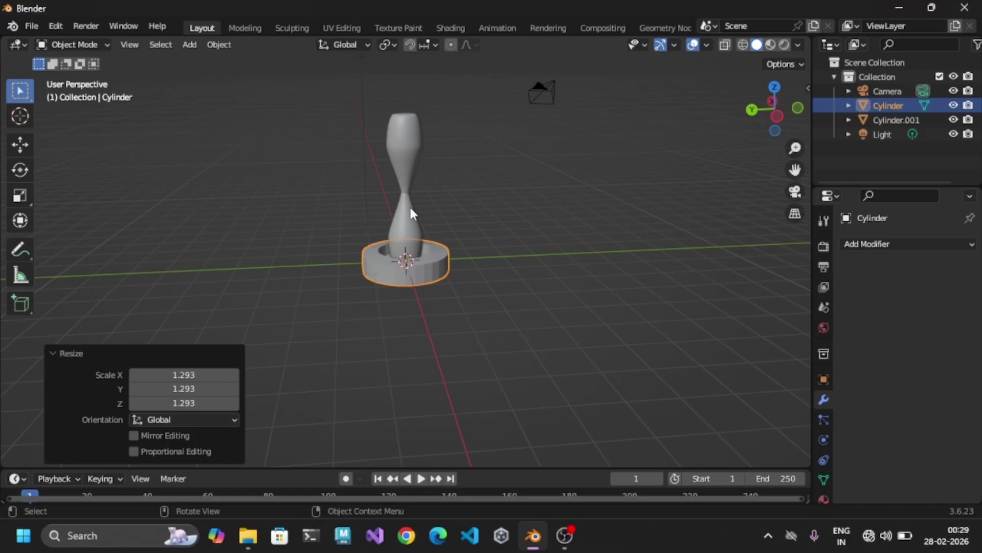
Place the 3D cursor at the hourglass body's narrow waist and set the body's origin to the 3D cursor
{"action": "left_click", "coordinate": [410, 208]}
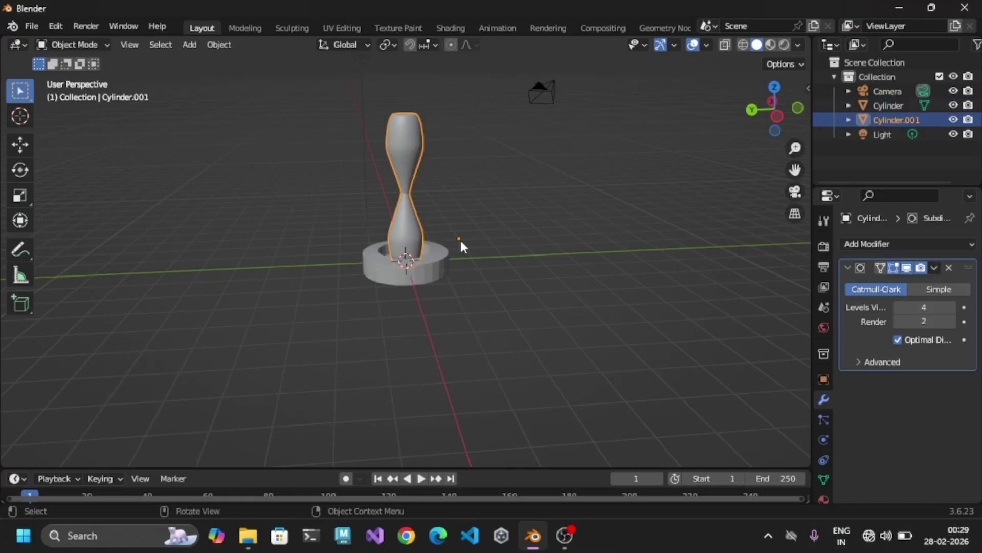
{"action": "key", "text": "shift"}
{"action": "right_click", "coordinate": [404, 194], "text": "shift"}
{"action": "right_click", "coordinate": [404, 197]}
{"action": "mouse_move", "coordinate": [379, 260]}
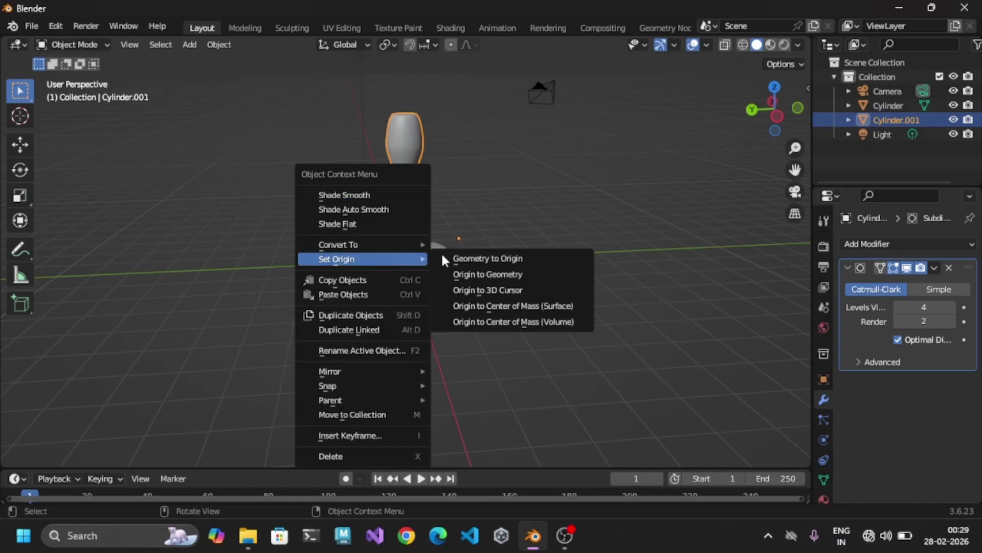
{"action": "left_click", "coordinate": [496, 297]}
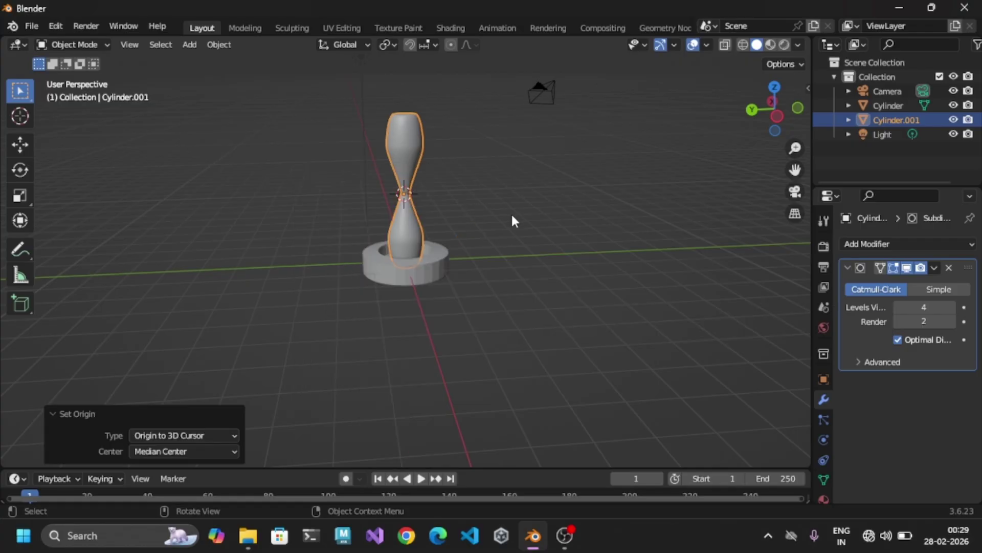
Scale the hourglass body to about 0.872 along Z and refine its proportions with further Z and uniform scaling
{"action": "key", "text": "s"}
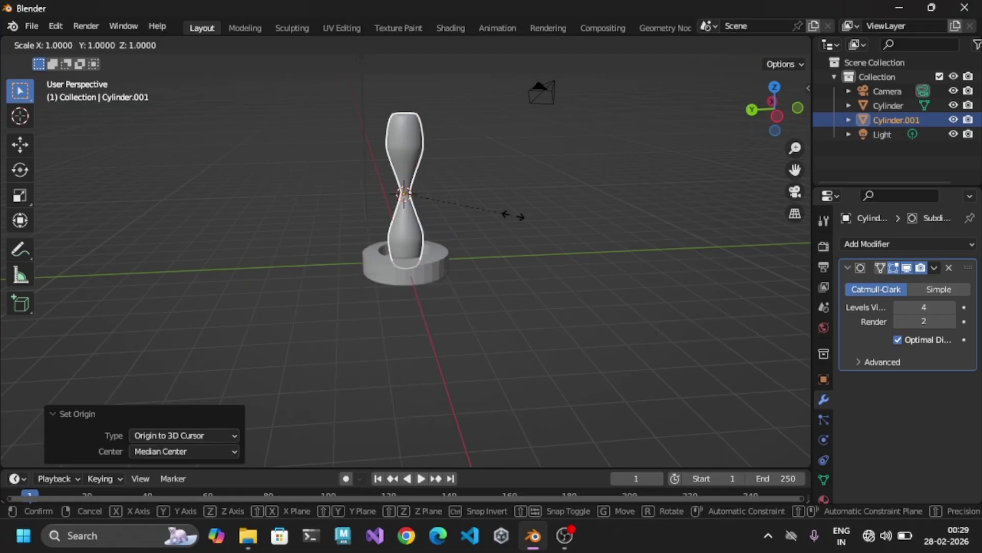
{"action": "key", "text": "z"}
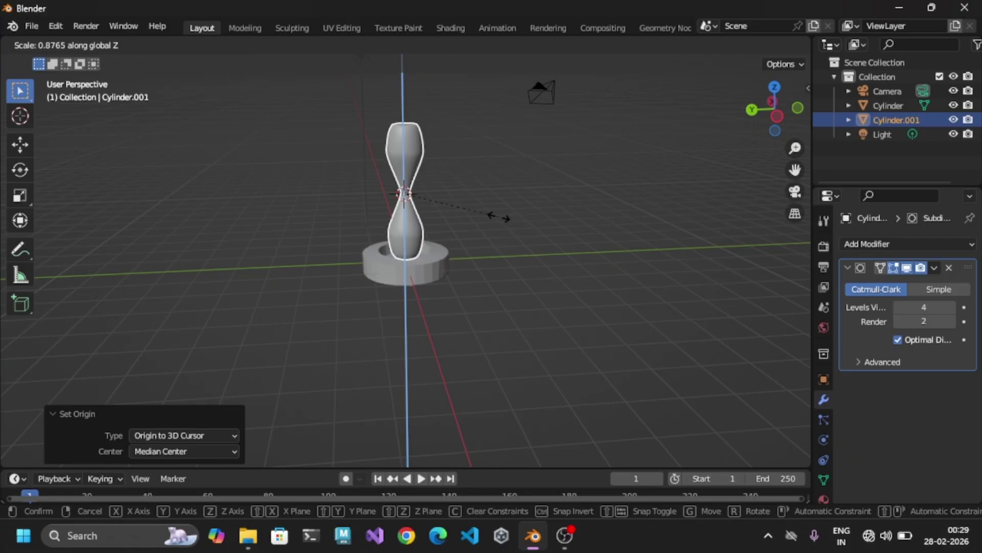
{"action": "left_click", "coordinate": [497, 216]}
{"action": "key", "text": "s"}
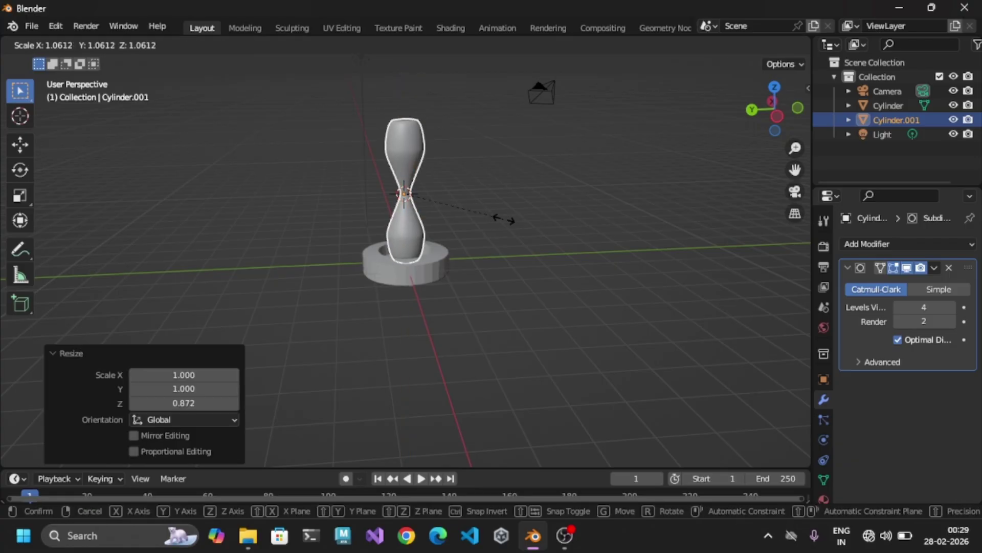
{"action": "key", "text": "z"}
{"action": "left_click", "coordinate": [489, 218]}
{"action": "key", "text": "s"}
{"action": "left_click", "coordinate": [495, 219]}
Scale the ring base down slightly to fit around the hourglass body, and deselect it
{"action": "left_click", "coordinate": [435, 271]}
{"action": "key", "text": "s"}
{"action": "left_click", "coordinate": [520, 275]}
{"action": "left_click", "coordinate": [521, 275]}
{"action": "middle_click_drag", "start_coordinate": [492, 248], "coordinate": [497, 250]}
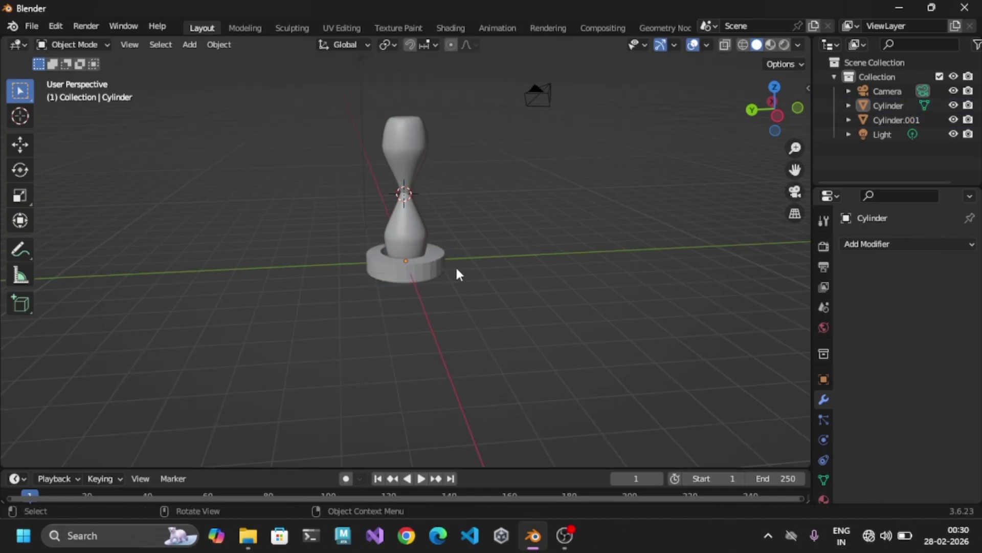
Duplicate the ring base in place and rotate the copy 180° about the global X axis
{"action": "left_click", "coordinate": [427, 262]}
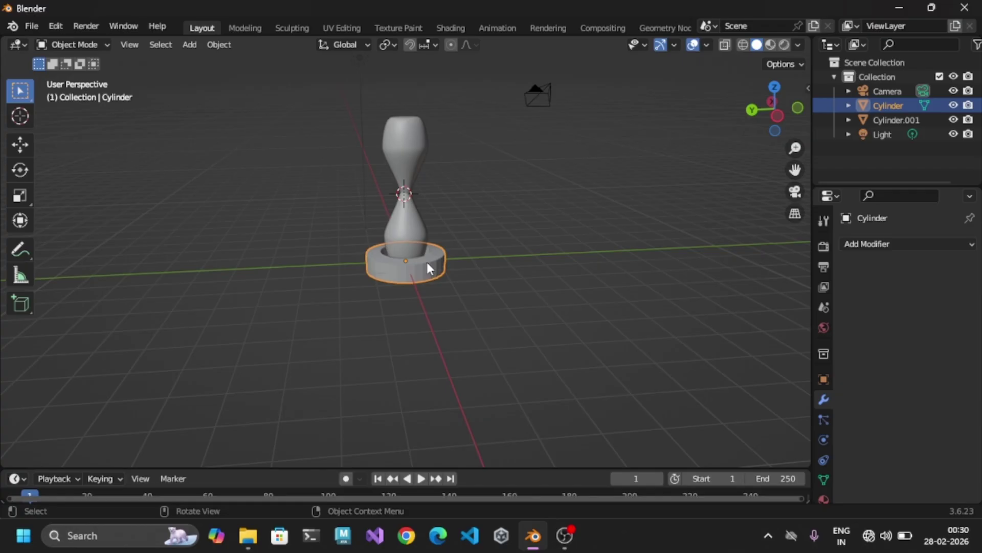
{"action": "key", "text": "shift+d"}
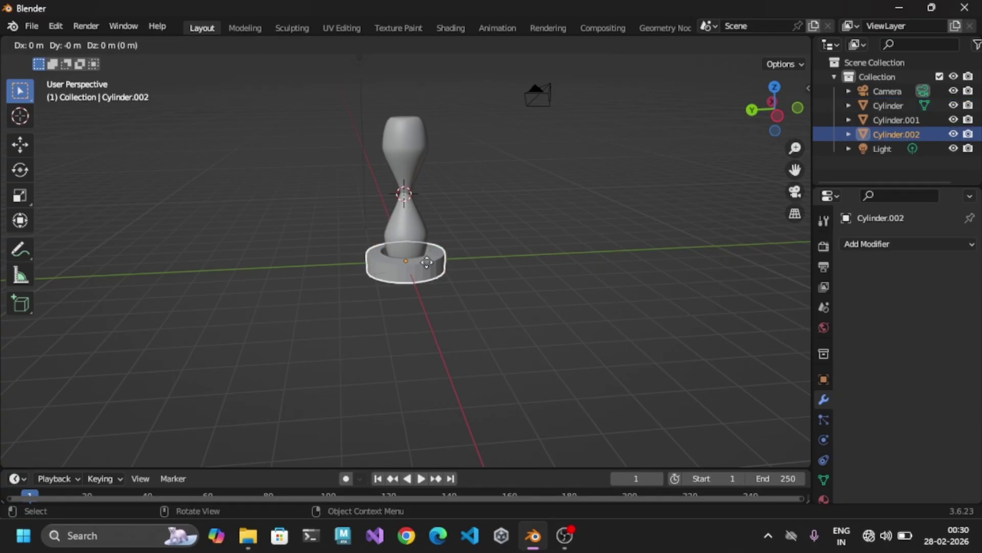
{"action": "key", "text": "r"}
{"action": "type", "text": "x"}
{"action": "type", "text": "180"}
{"action": "key", "text": "Return"}
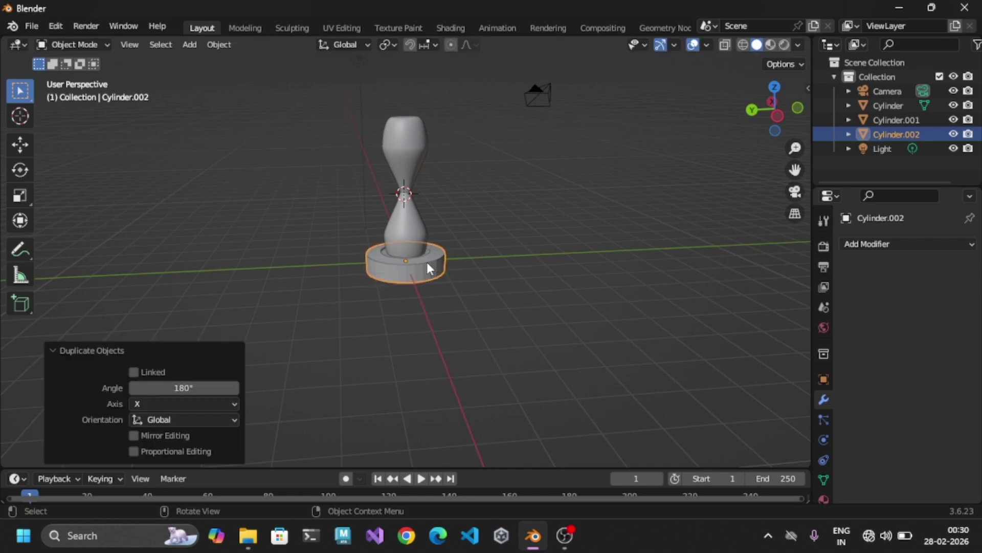
Move the duplicated ring base about 4.013 m up along Z onto the hourglass's upper end, and deselect it
{"action": "key", "text": "g"}
{"action": "key", "text": "z"}
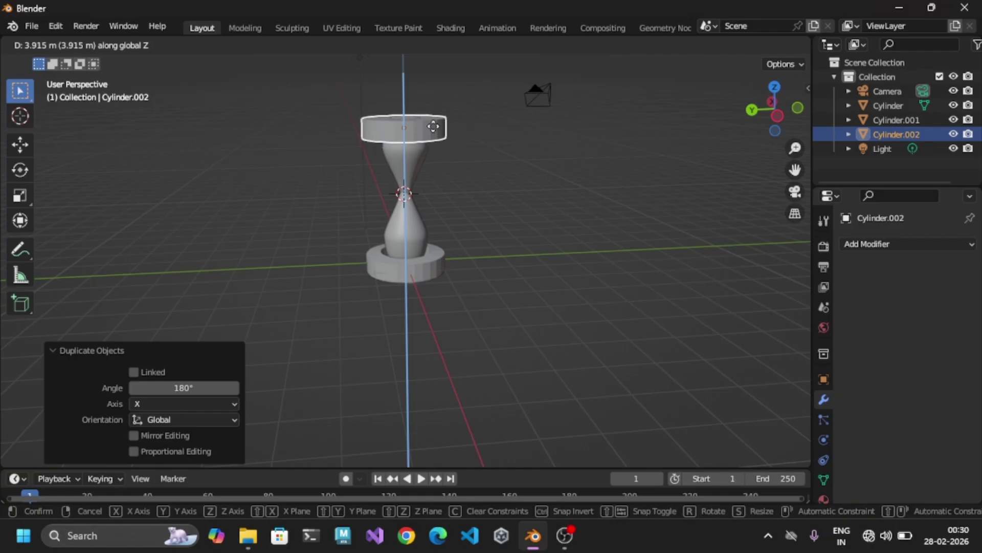
{"action": "left_click", "coordinate": [436, 131]}
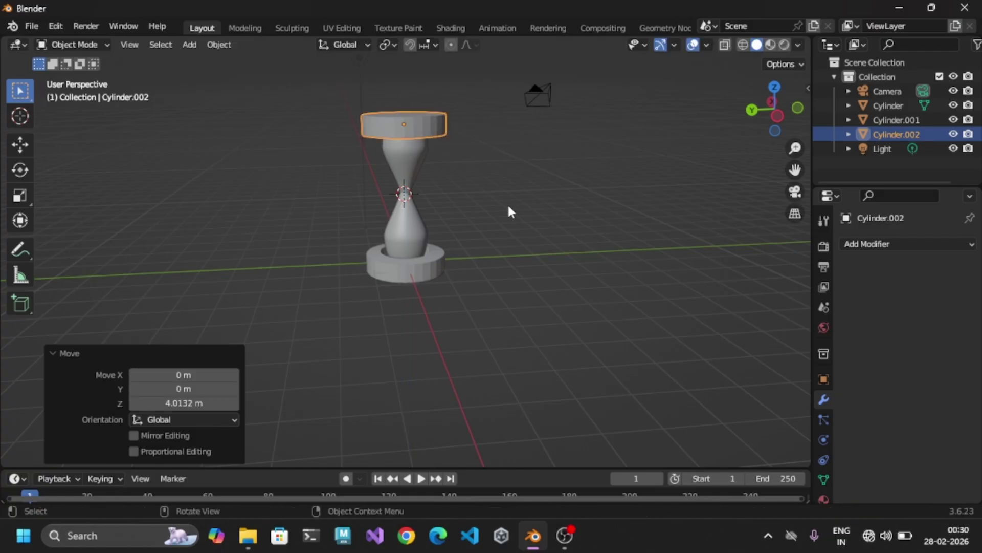
{"action": "middle_click_drag", "start_coordinate": [509, 207], "coordinate": [447, 225]}
{"action": "left_click", "coordinate": [446, 225]}
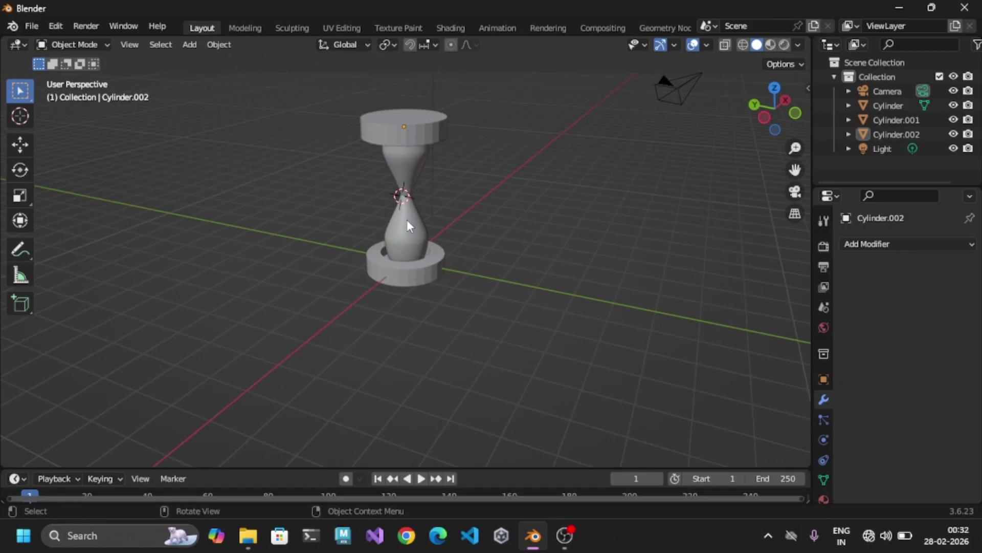
Add a cylinder at the hourglass's waist, scaled to 0.153 overall and then 11.838 along Z to form a thin pillar
{"action": "key", "text": "shift+a"}
{"action": "mouse_move", "coordinate": [407, 220]}
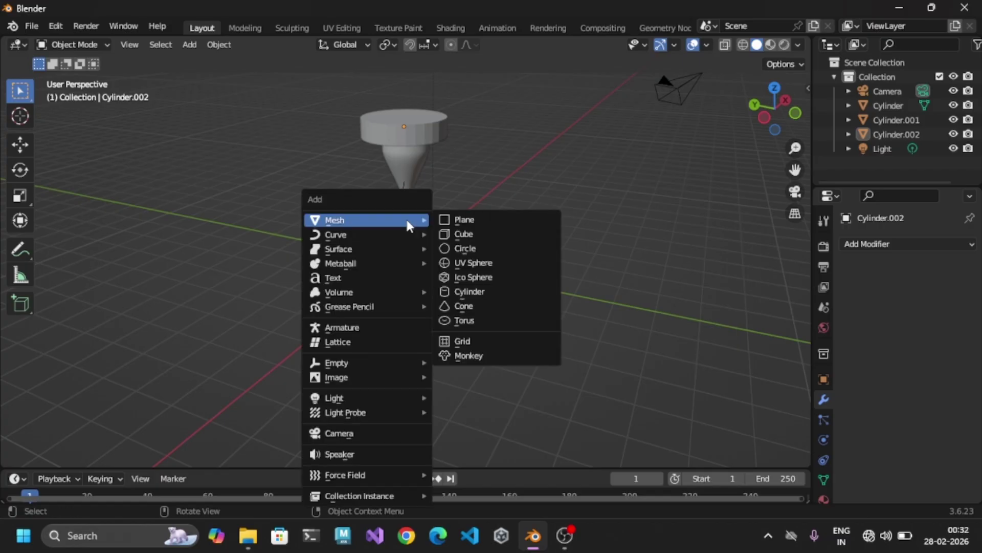
{"action": "left_click", "coordinate": [475, 291]}
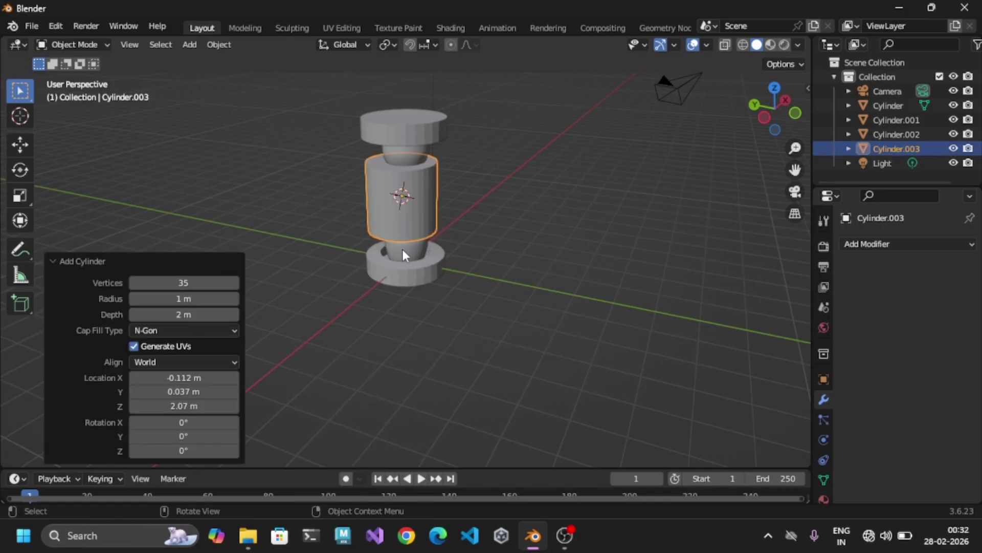
{"action": "key", "text": "s"}
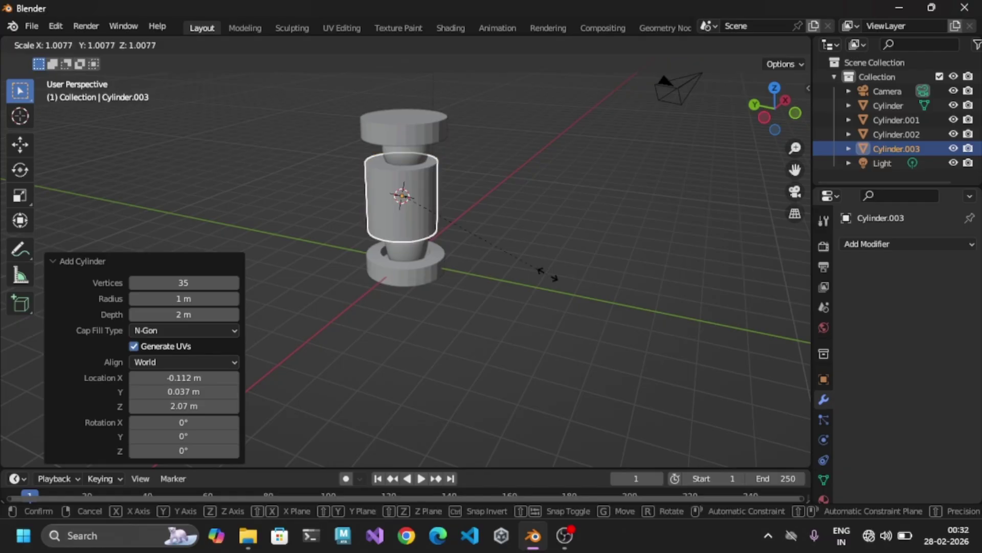
{"action": "left_click", "coordinate": [408, 219]}
{"action": "key", "text": "s"}
{"action": "key", "text": "z"}
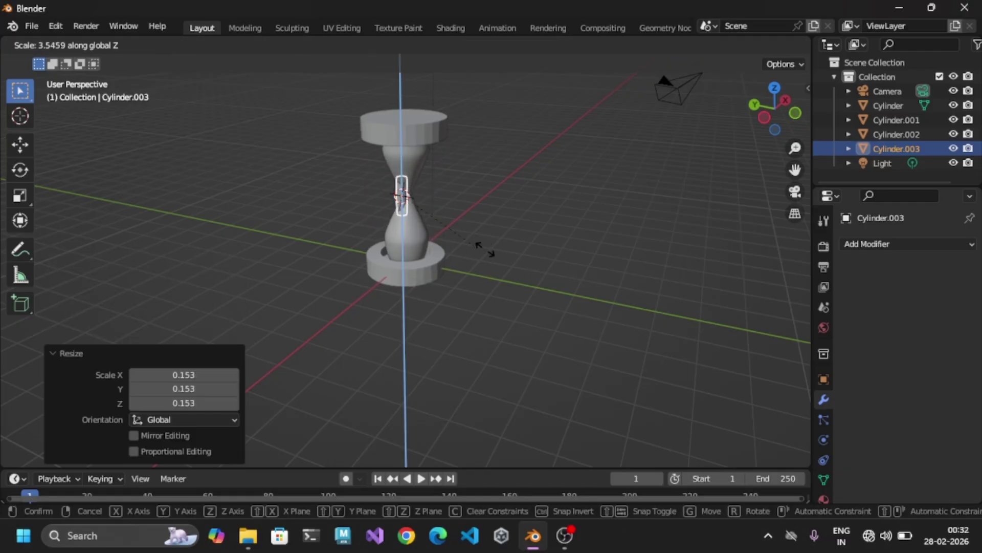
{"action": "left_click", "coordinate": [682, 298]}
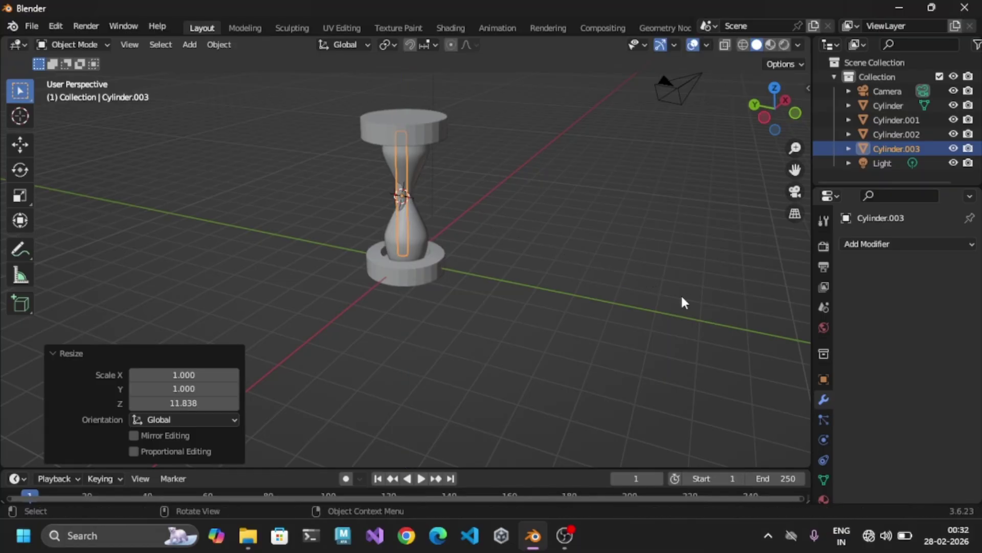
Move the pillar about -0.709 m along X, beside the hourglass body between the two rings
{"action": "middle_click_drag", "start_coordinate": [702, 299], "coordinate": [607, 296]}
{"action": "key", "text": "g"}
{"action": "key", "text": "x"}
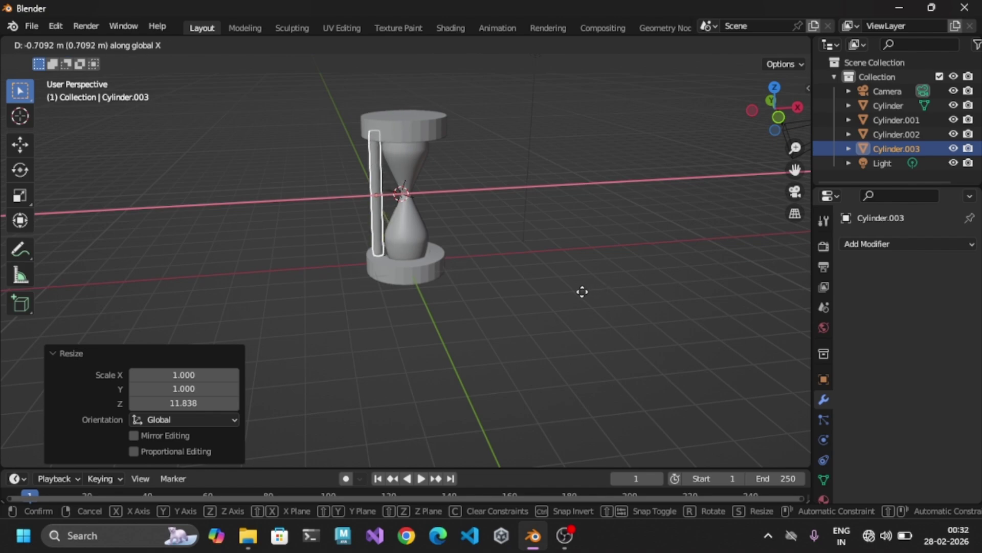
{"action": "left_click", "coordinate": [583, 291]}
Try to rescale the pillar along Z, and undo that scaling
{"action": "key", "text": "s"}
{"action": "key", "text": "z"}
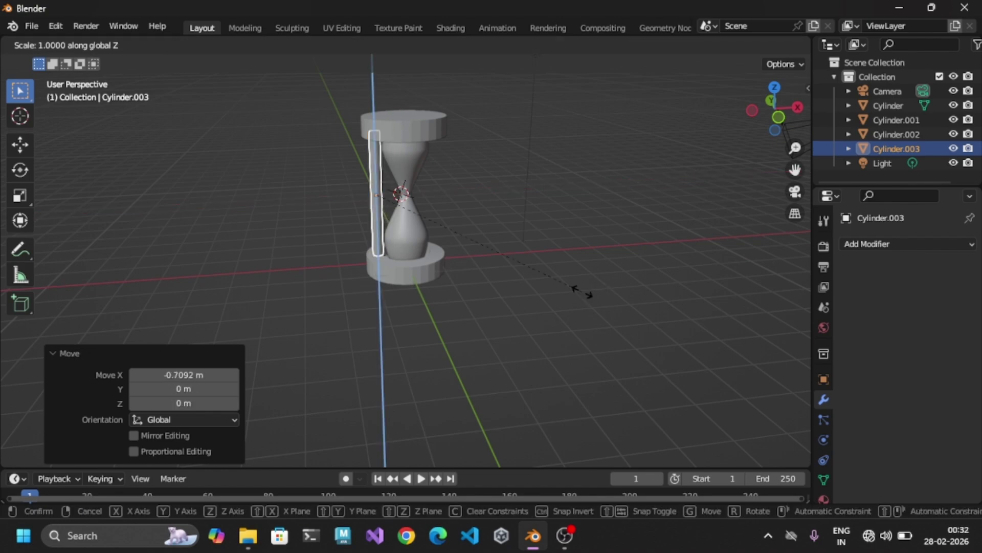
{"action": "left_click", "coordinate": [628, 284]}
{"action": "key", "text": "ctrl+z"}
Duplicate the pillar and place the copy about 1.727 m away along X, on the opposite side of the hourglass body
{"action": "middle_click_drag", "start_coordinate": [627, 302], "coordinate": [580, 317]}
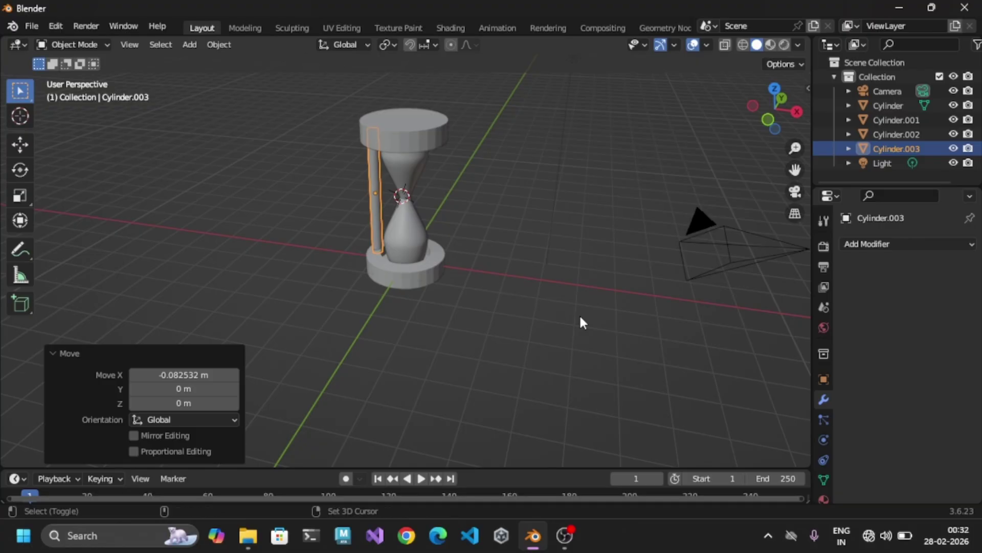
{"action": "key", "text": "shift+d"}
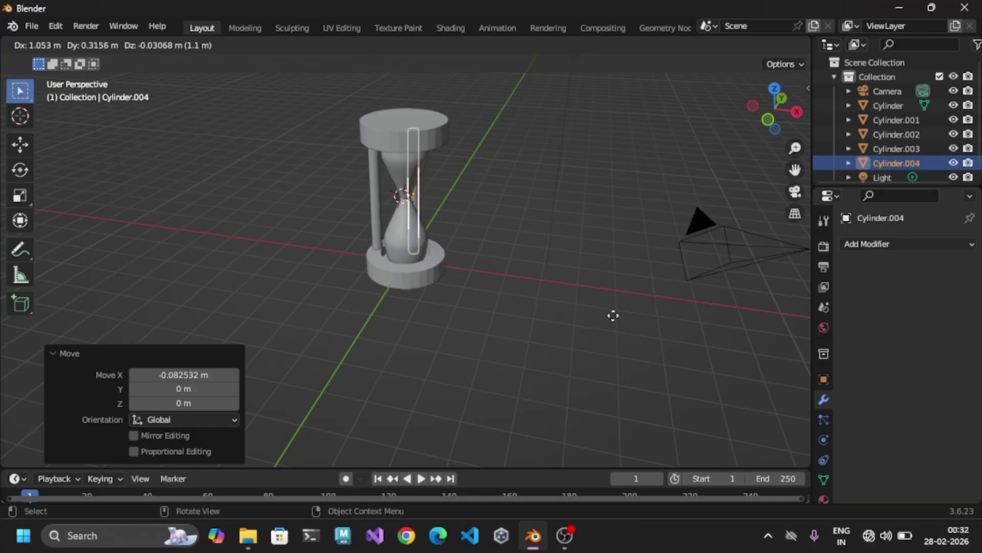
{"action": "key", "text": "x"}
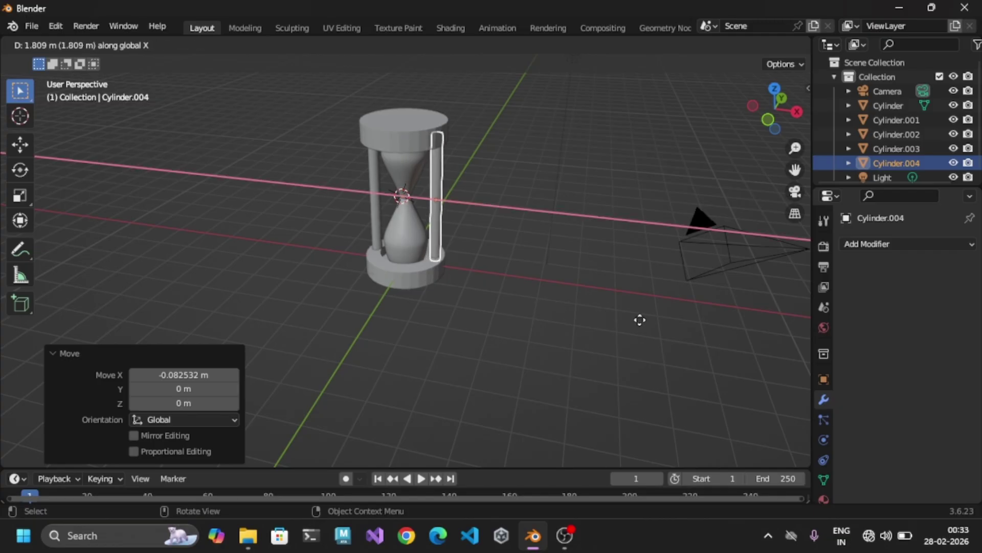
{"action": "left_click", "coordinate": [639, 320]}
Shift the second pillar about 0.519 m along Y and about -0.115 m along X within the ring's edge
{"action": "middle_click_drag", "start_coordinate": [662, 332], "coordinate": [492, 355]}
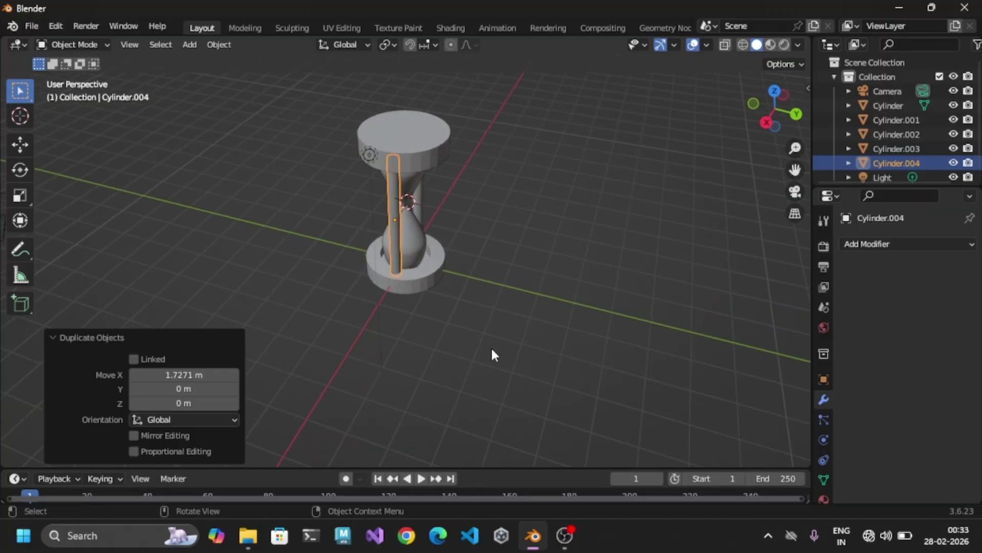
{"action": "key", "text": "g"}
{"action": "key", "text": "y"}
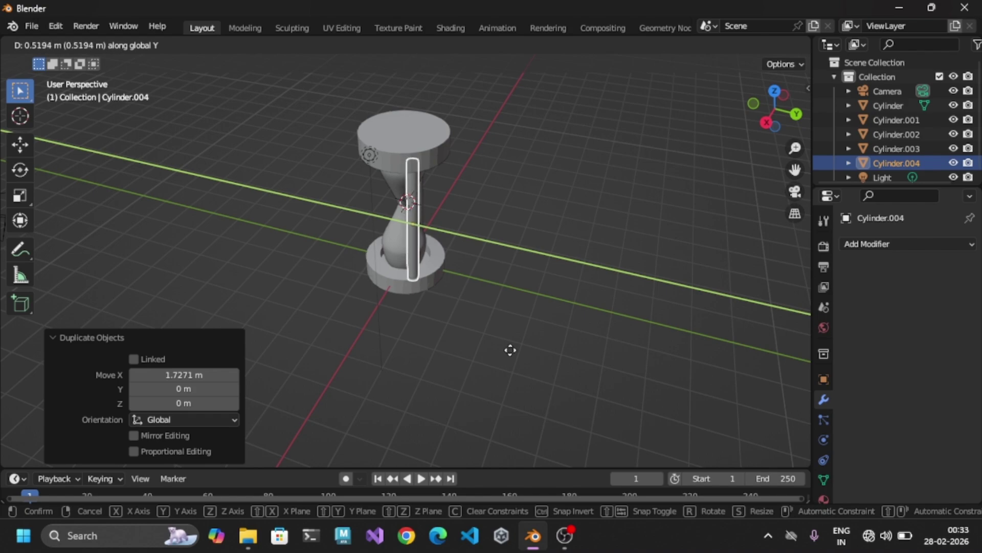
{"action": "left_click", "coordinate": [510, 350]}
{"action": "middle_click_drag", "start_coordinate": [513, 346], "coordinate": [407, 361]}
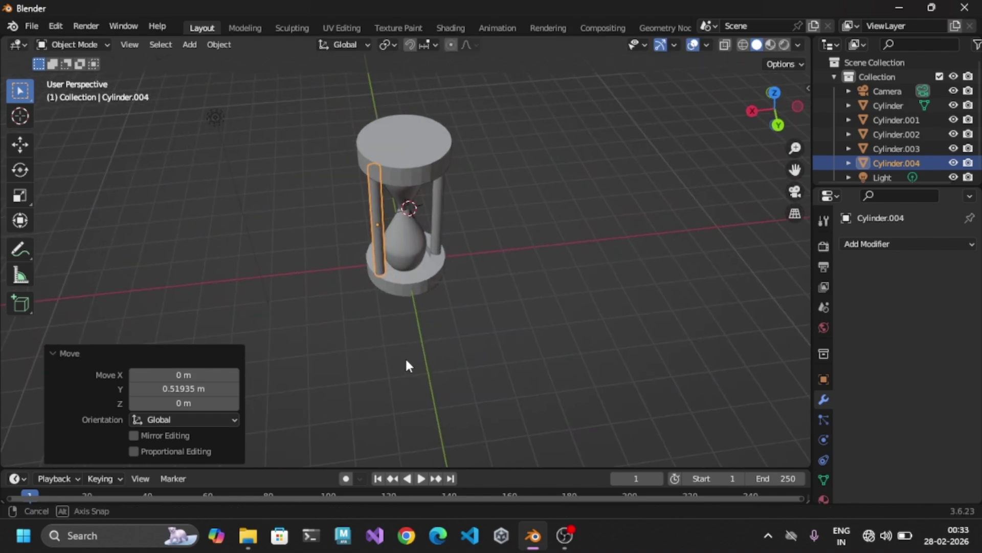
{"action": "key", "text": "g"}
{"action": "key", "text": "x"}
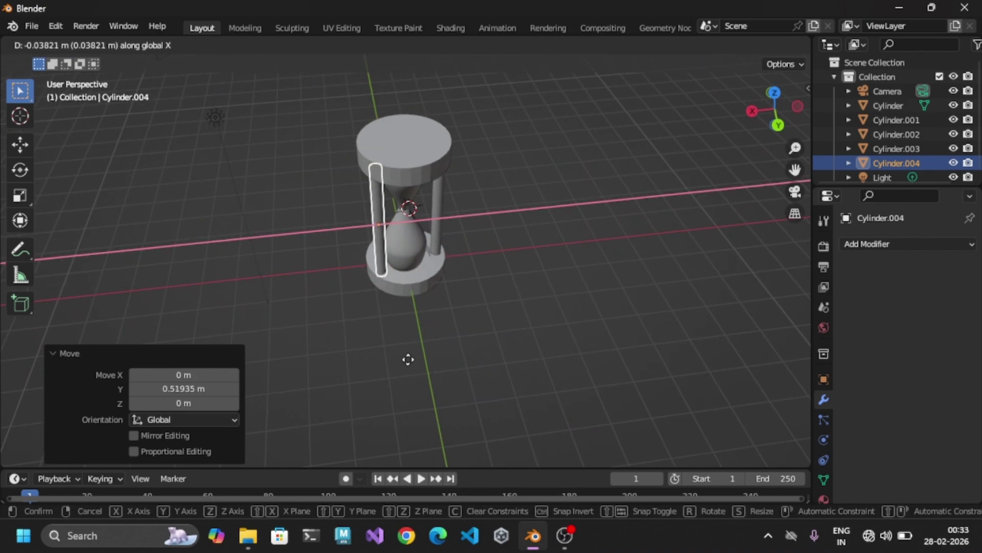
{"action": "left_click", "coordinate": [428, 363]}
Duplicate the second pillar and place the copy about -1.463 m away along Y
{"action": "middle_click_drag", "start_coordinate": [446, 367], "coordinate": [569, 369]}
{"action": "key", "text": "shift+s"}
{"action": "key", "text": "Escape"}
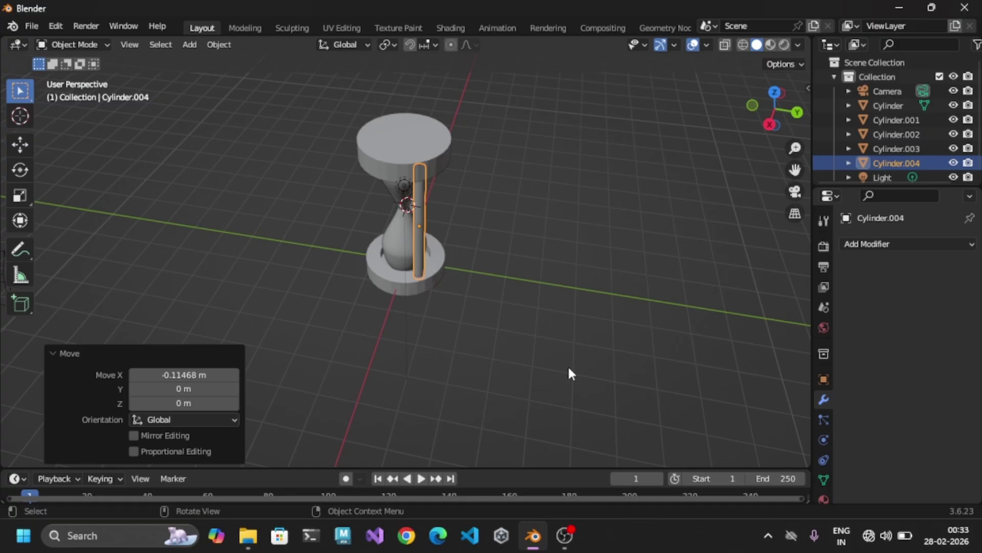
{"action": "key", "text": "shift+d"}
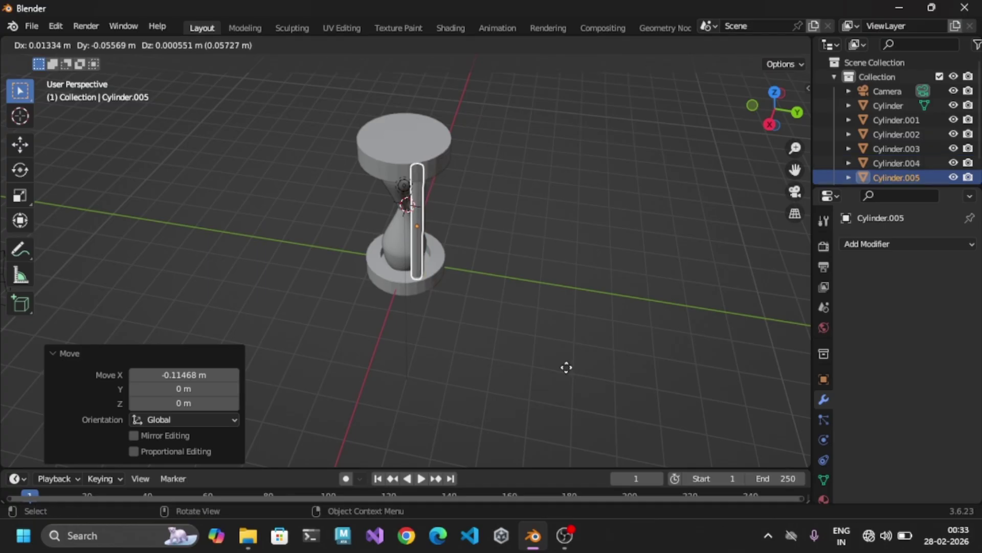
{"action": "key", "text": "y"}
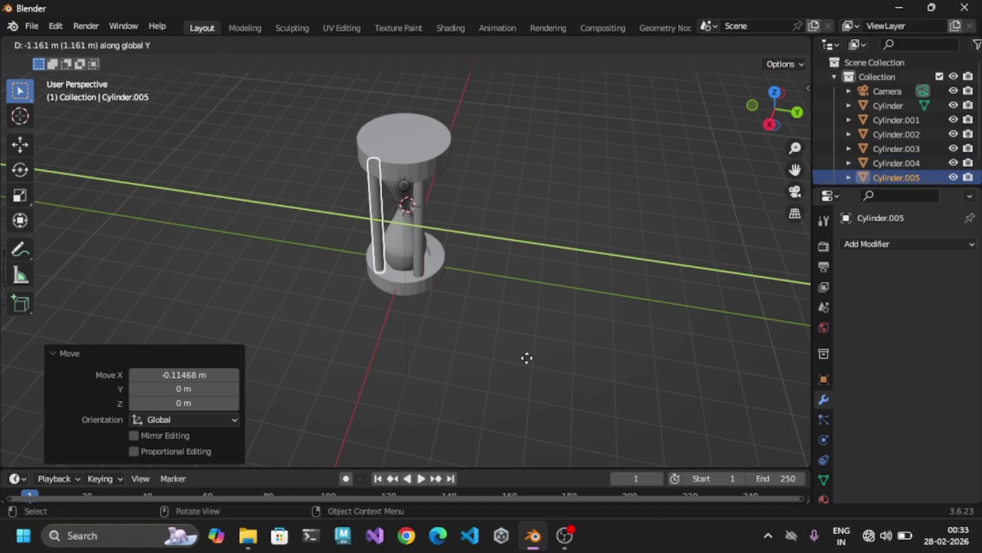
{"action": "left_click", "coordinate": [517, 358]}
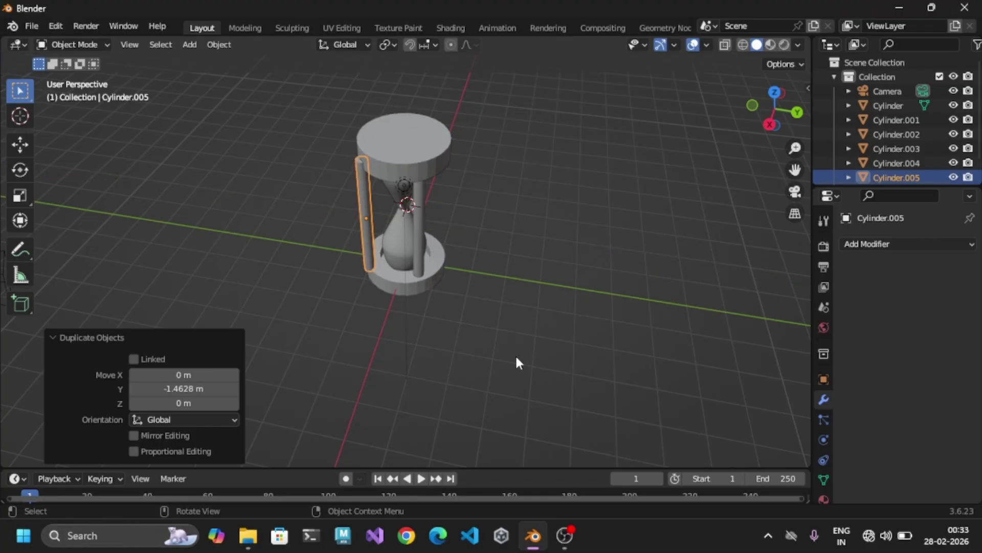
Move the third pillar about -0.431 m along X to space it between the other two, and deselect it
{"action": "middle_click_drag", "start_coordinate": [638, 377], "coordinate": [787, 364]}
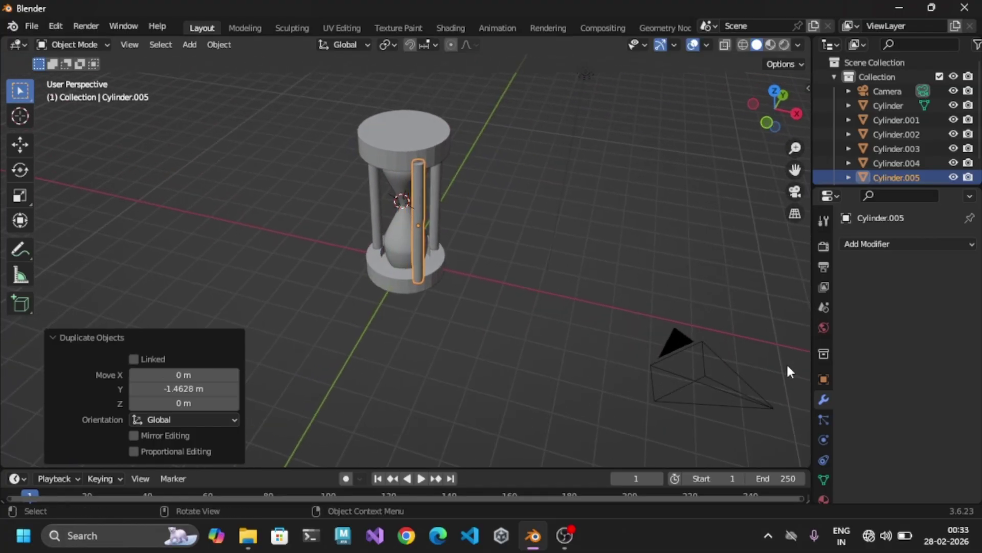
{"action": "key", "text": "g"}
{"action": "key", "text": "x"}
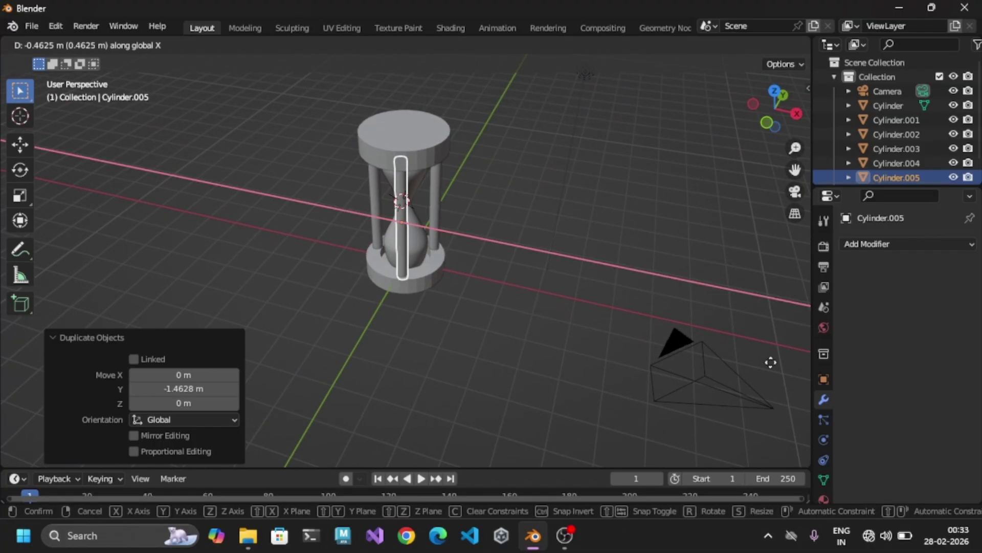
{"action": "left_click", "coordinate": [772, 361]}
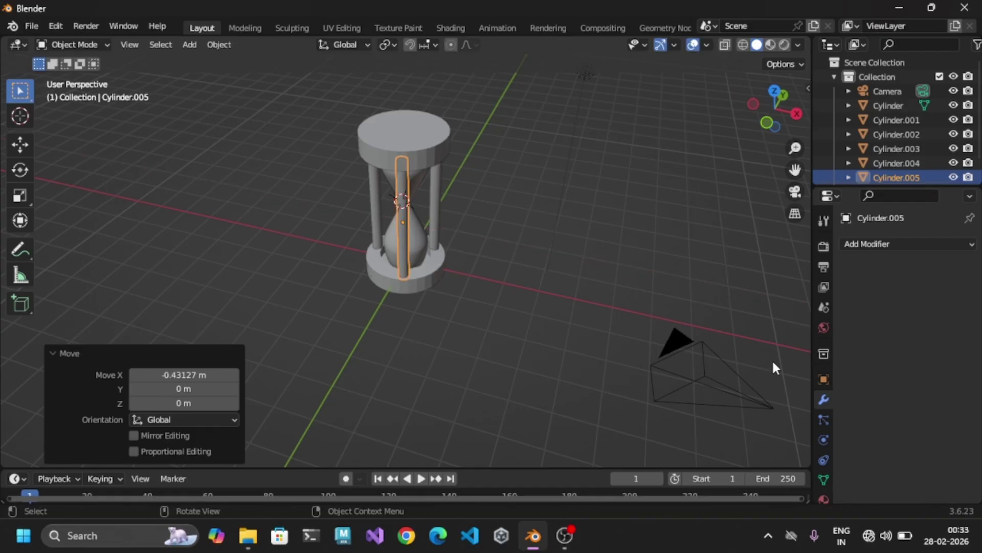
{"action": "middle_click_drag", "start_coordinate": [650, 376], "coordinate": [805, 306]}
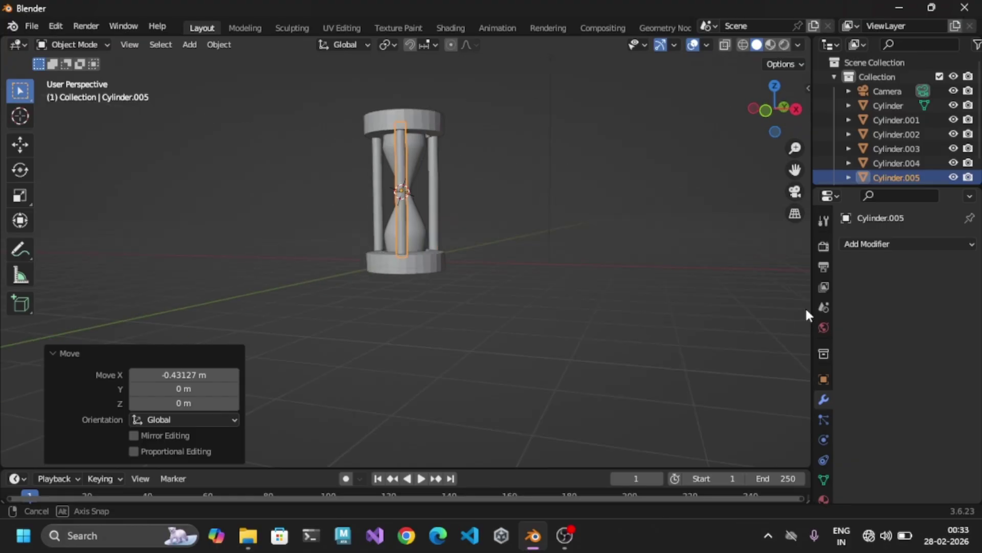
{"action": "left_click", "coordinate": [599, 283]}
{"action": "middle_click_drag", "start_coordinate": [597, 284], "coordinate": [199, 336]}
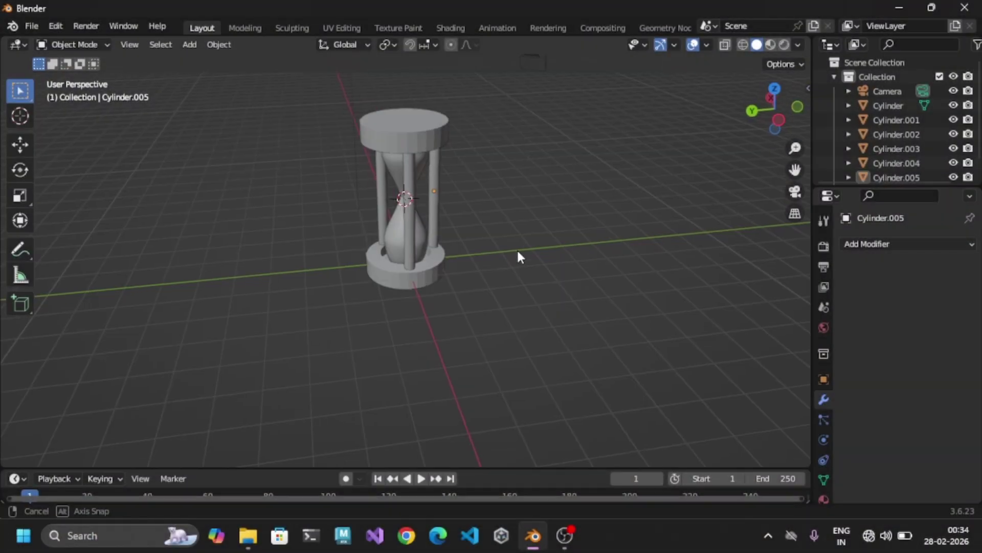
{"action": "middle_click_drag", "start_coordinate": [517, 254], "coordinate": [598, 252]}
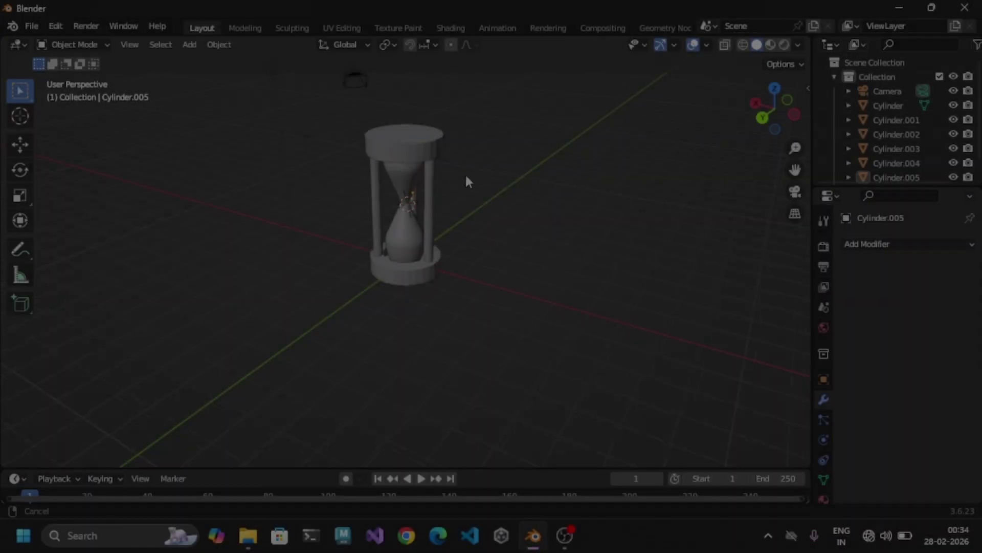
{"action": "middle_click_drag", "start_coordinate": [466, 176], "coordinate": [442, 154], "text": "ctrl"}
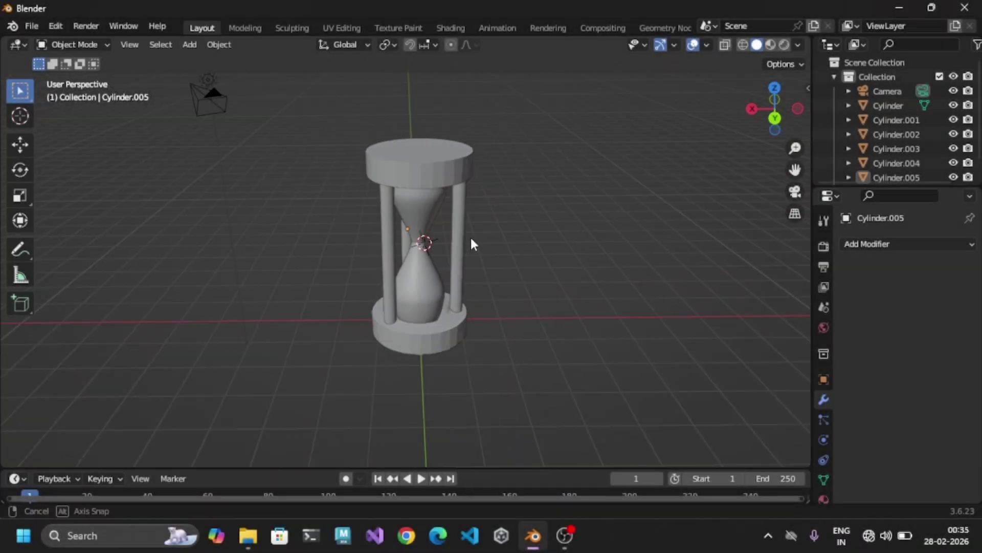